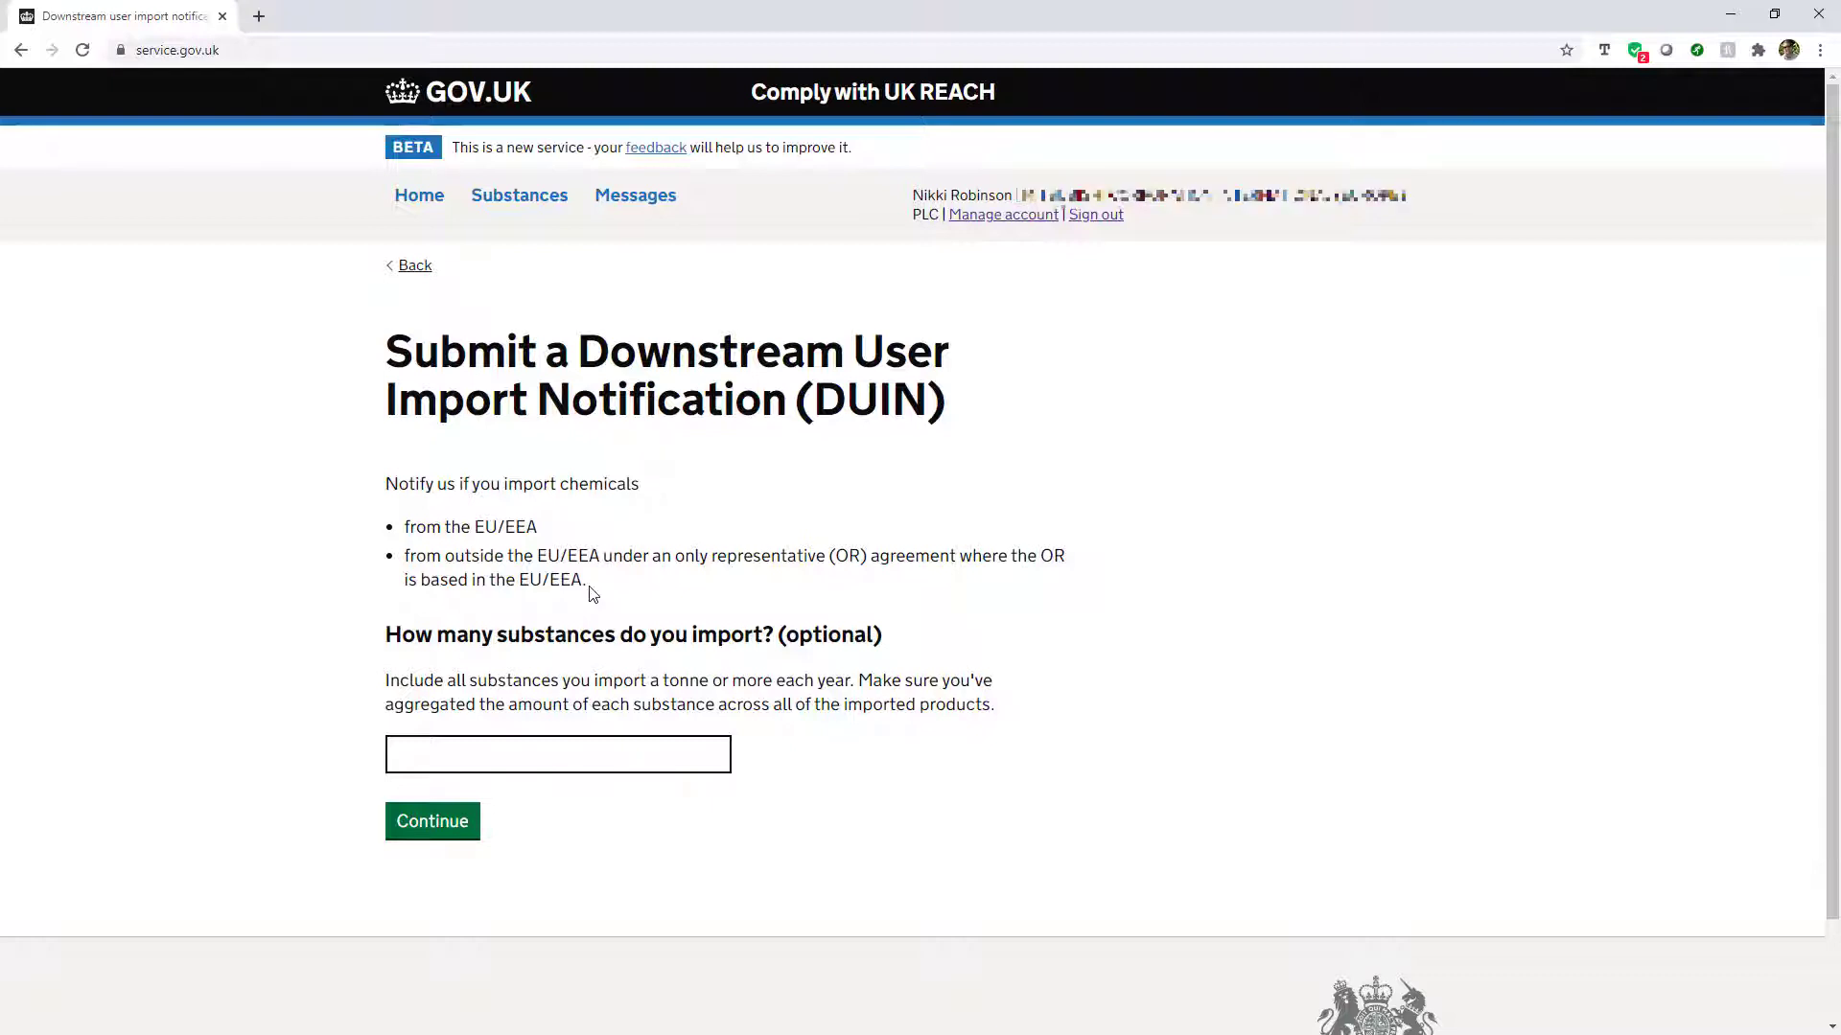
# Step: Submit the Downstream User Import Notification for 1 imported substance and copy the issued DUIN number
pyautogui.click(540, 752)
pyautogui.write('1')
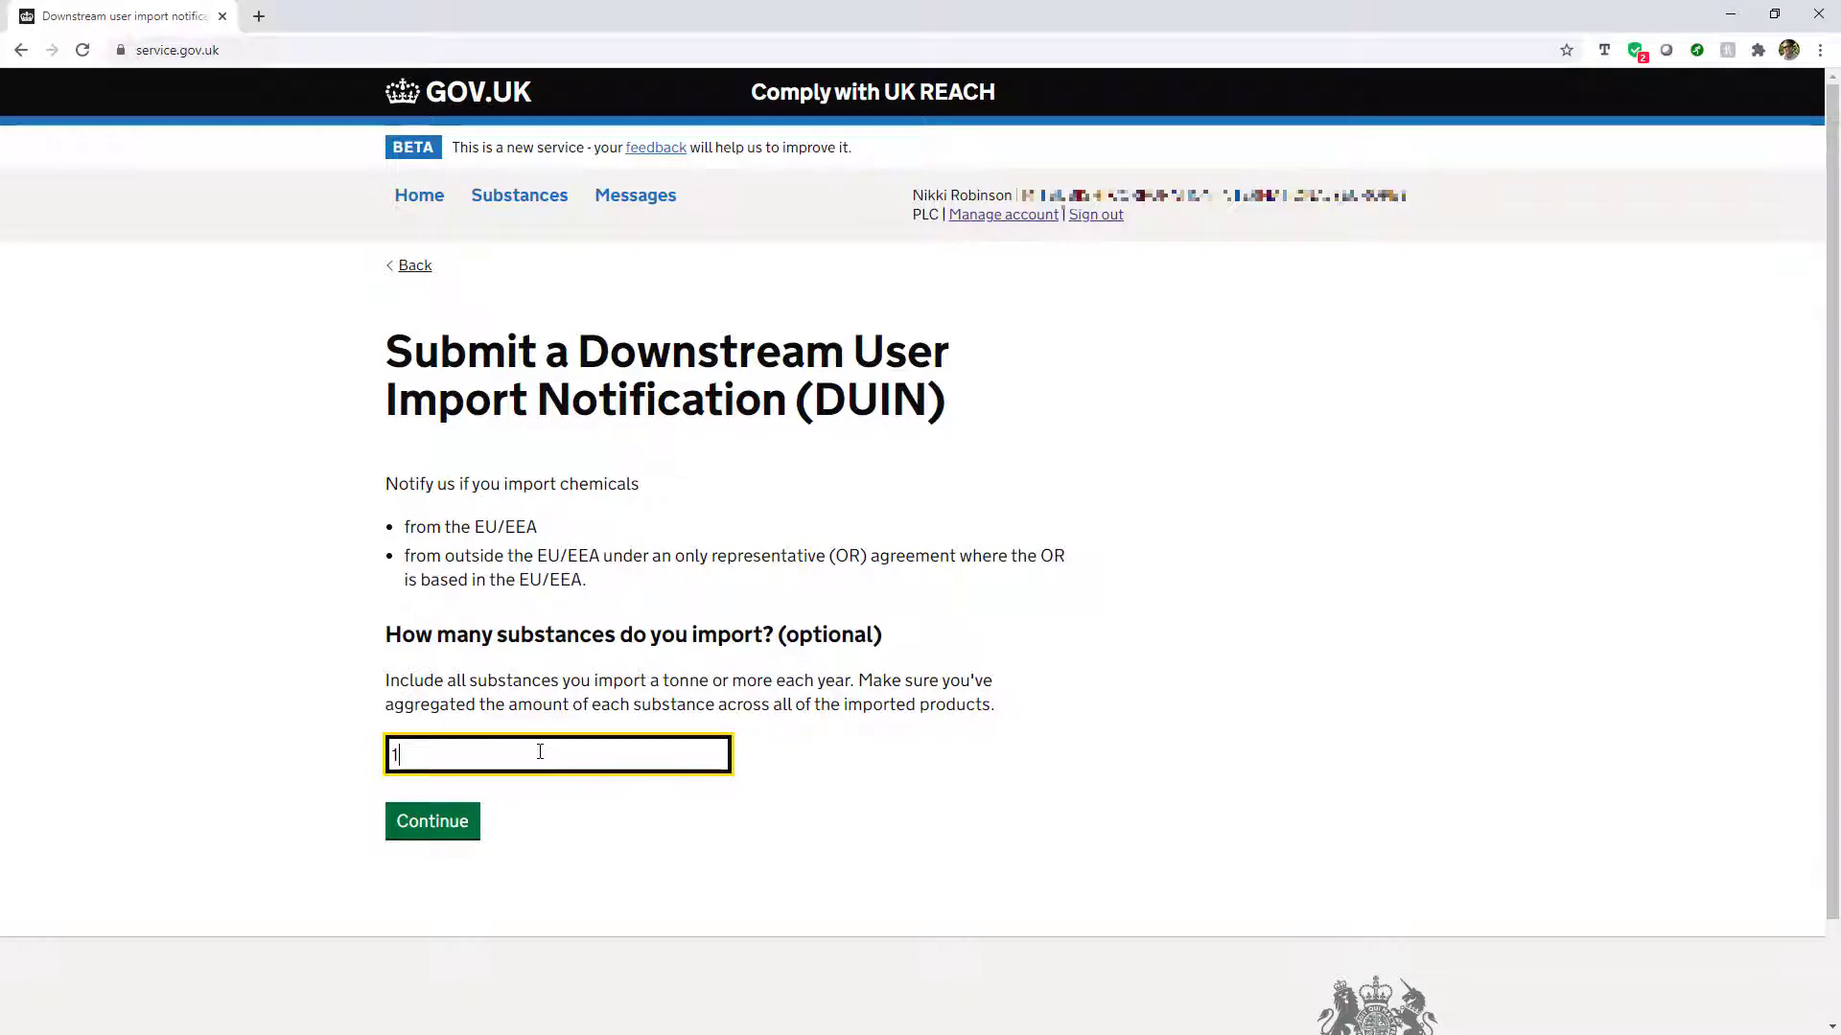
pyautogui.click(452, 828)
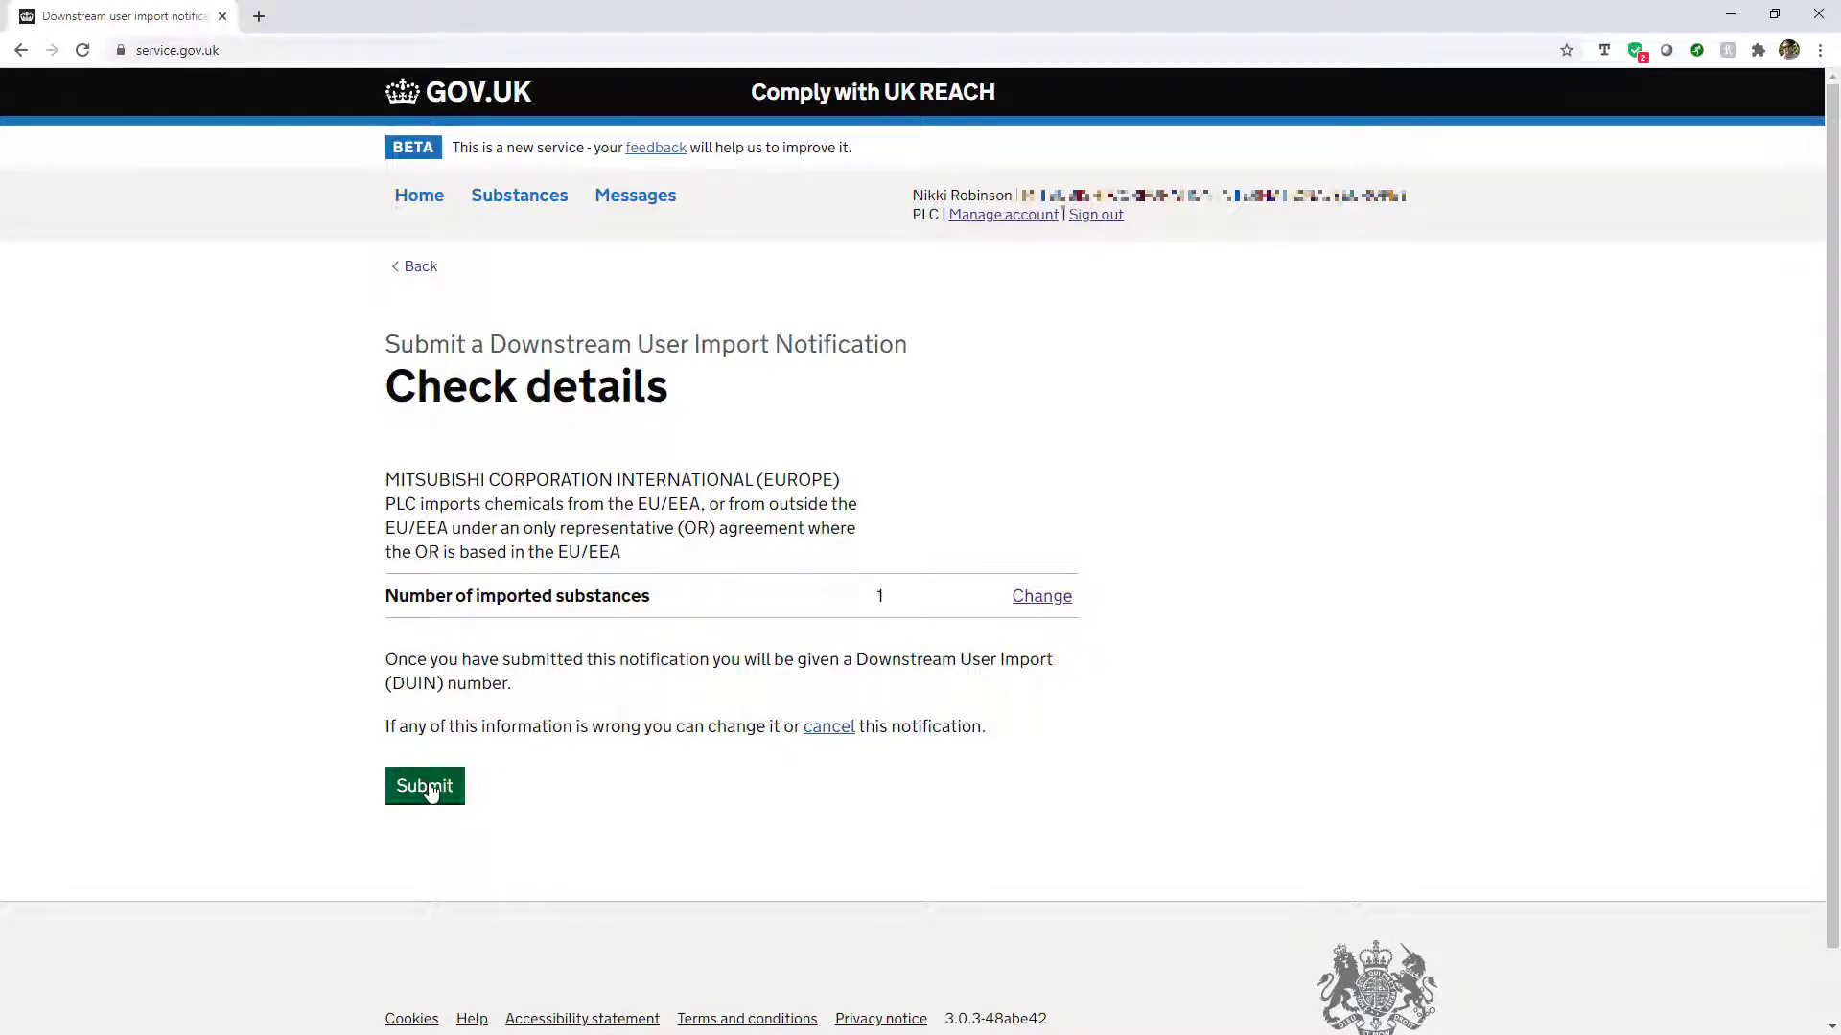
pyautogui.click(425, 786)
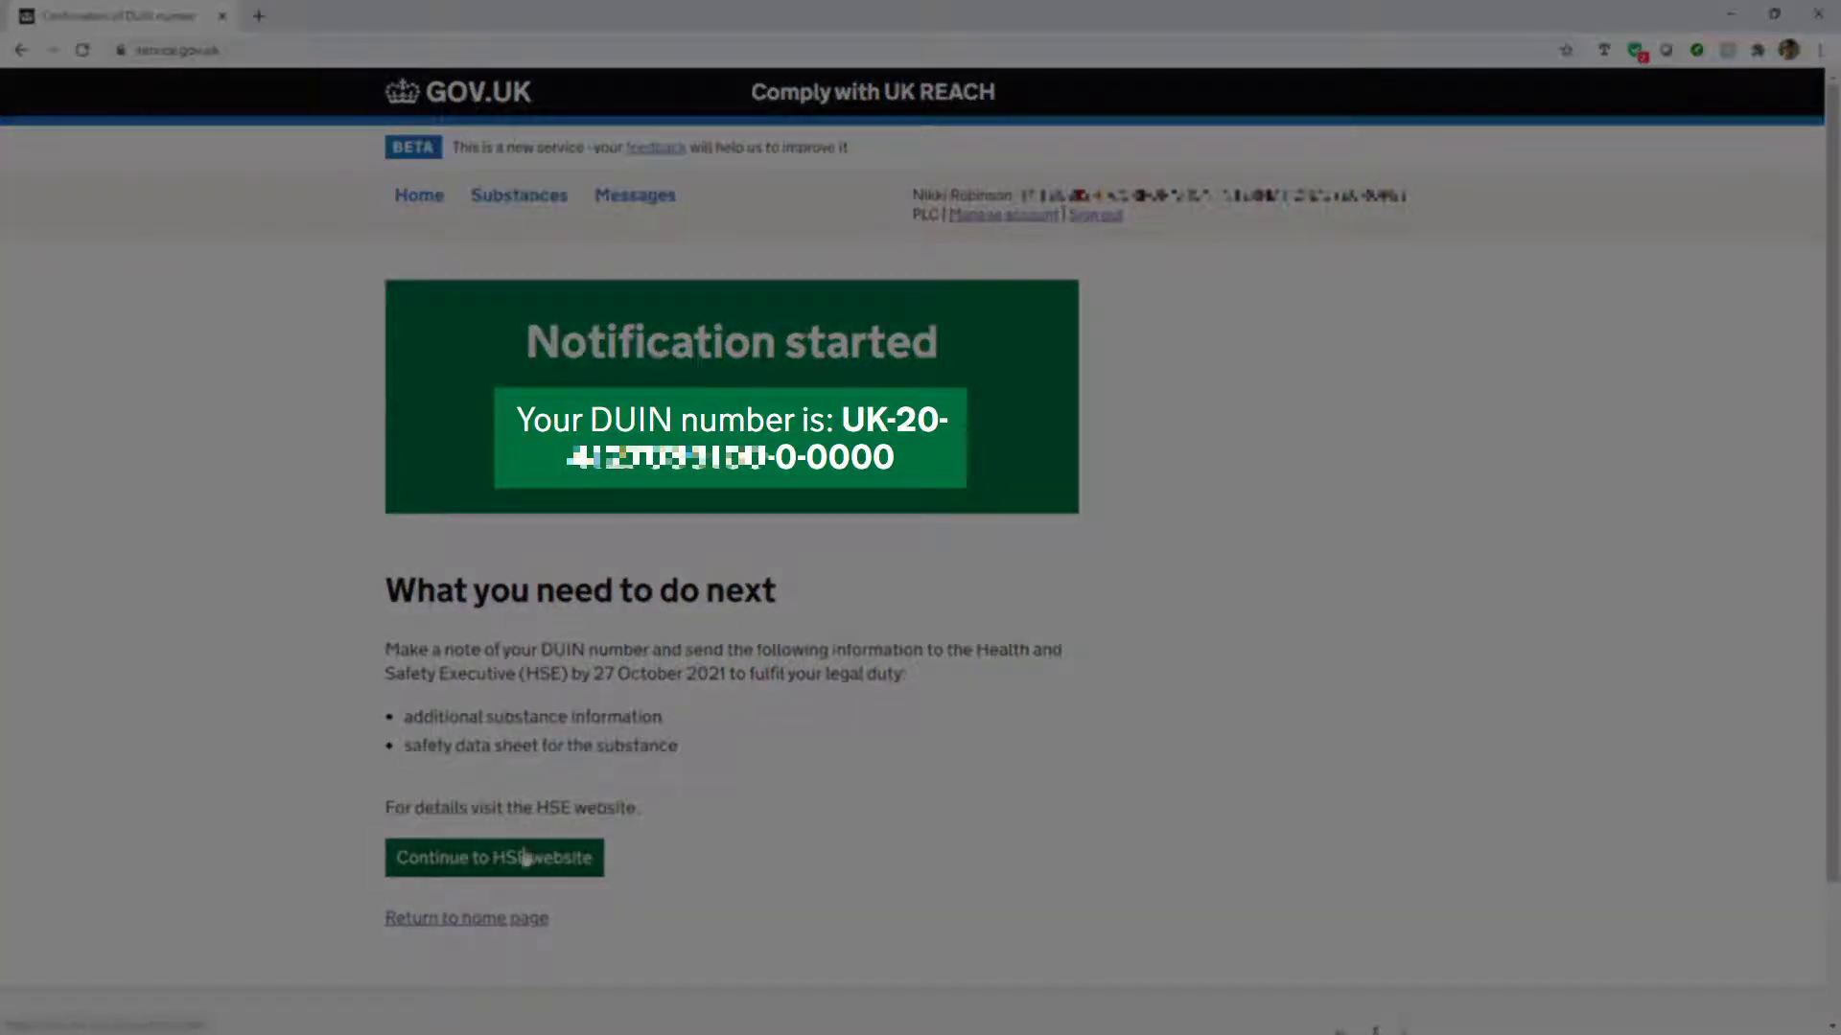
pyautogui.moveTo(842, 419); pyautogui.dragTo(895, 464)
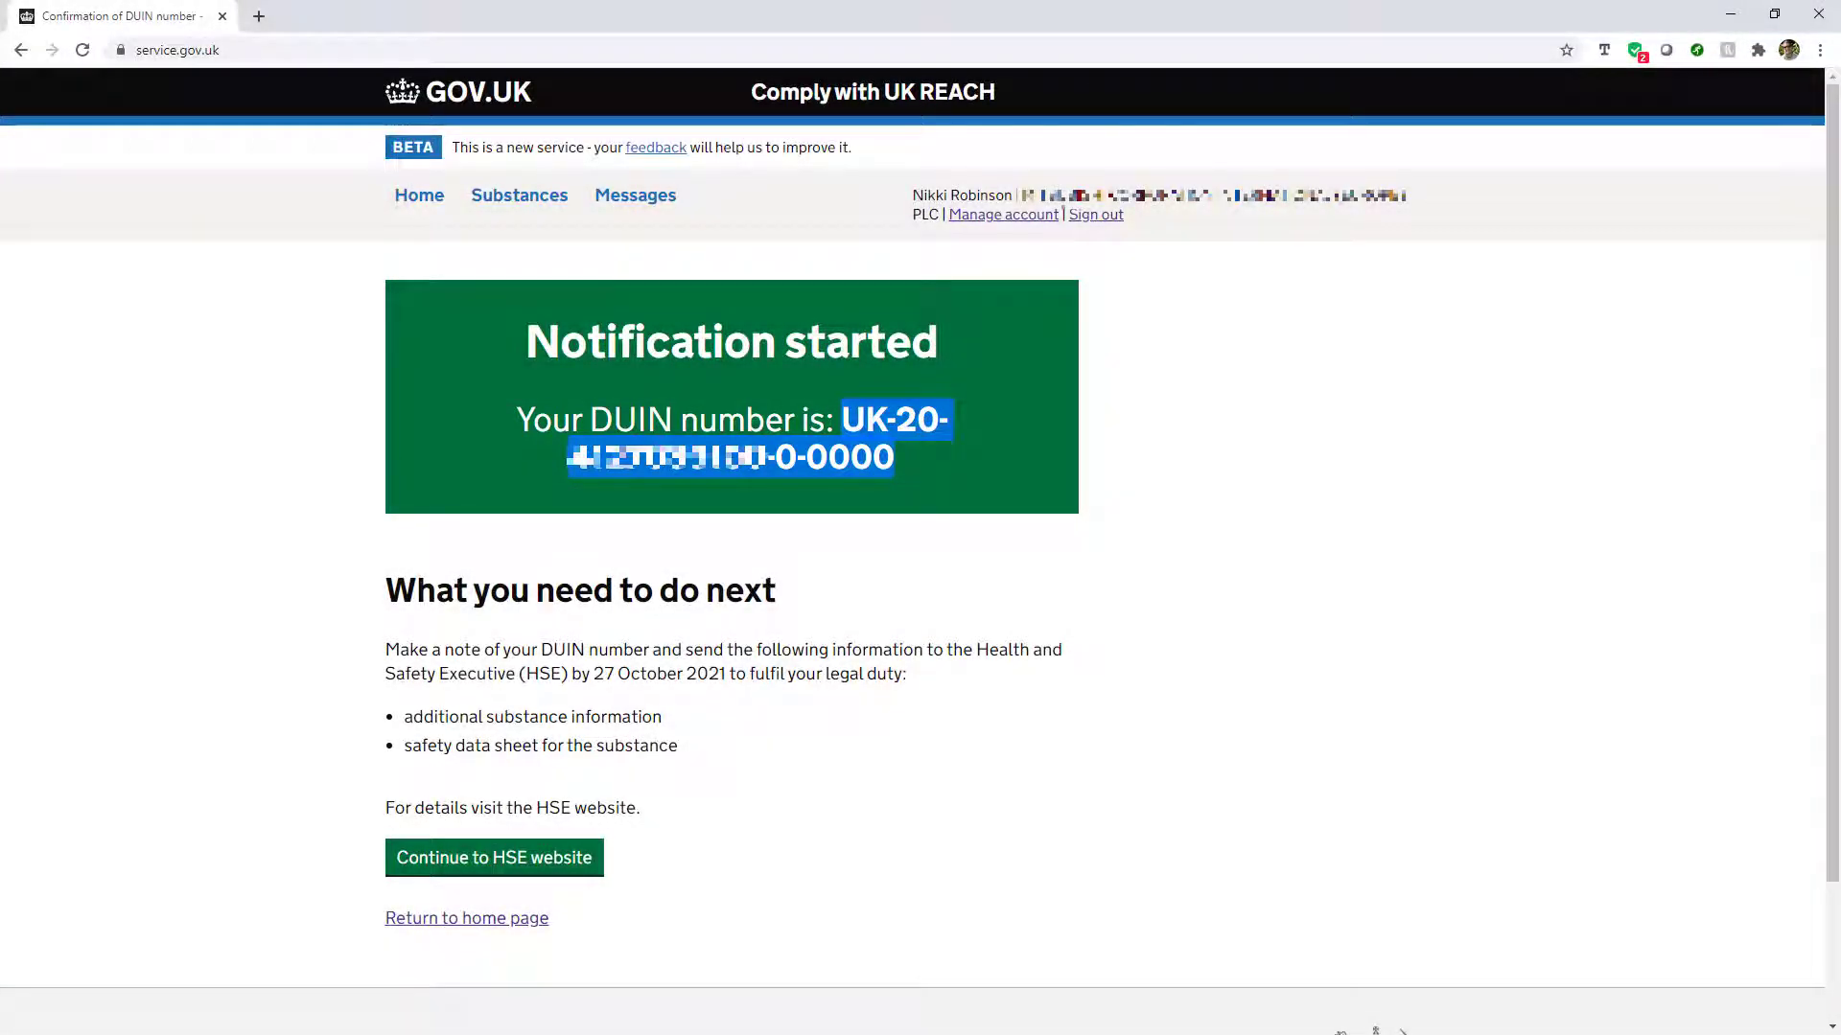
# Step: Continue to the HSE guidance, download the additional information spreadsheet template (.xlsx) and open it in Excel
pyautogui.click(531, 867)
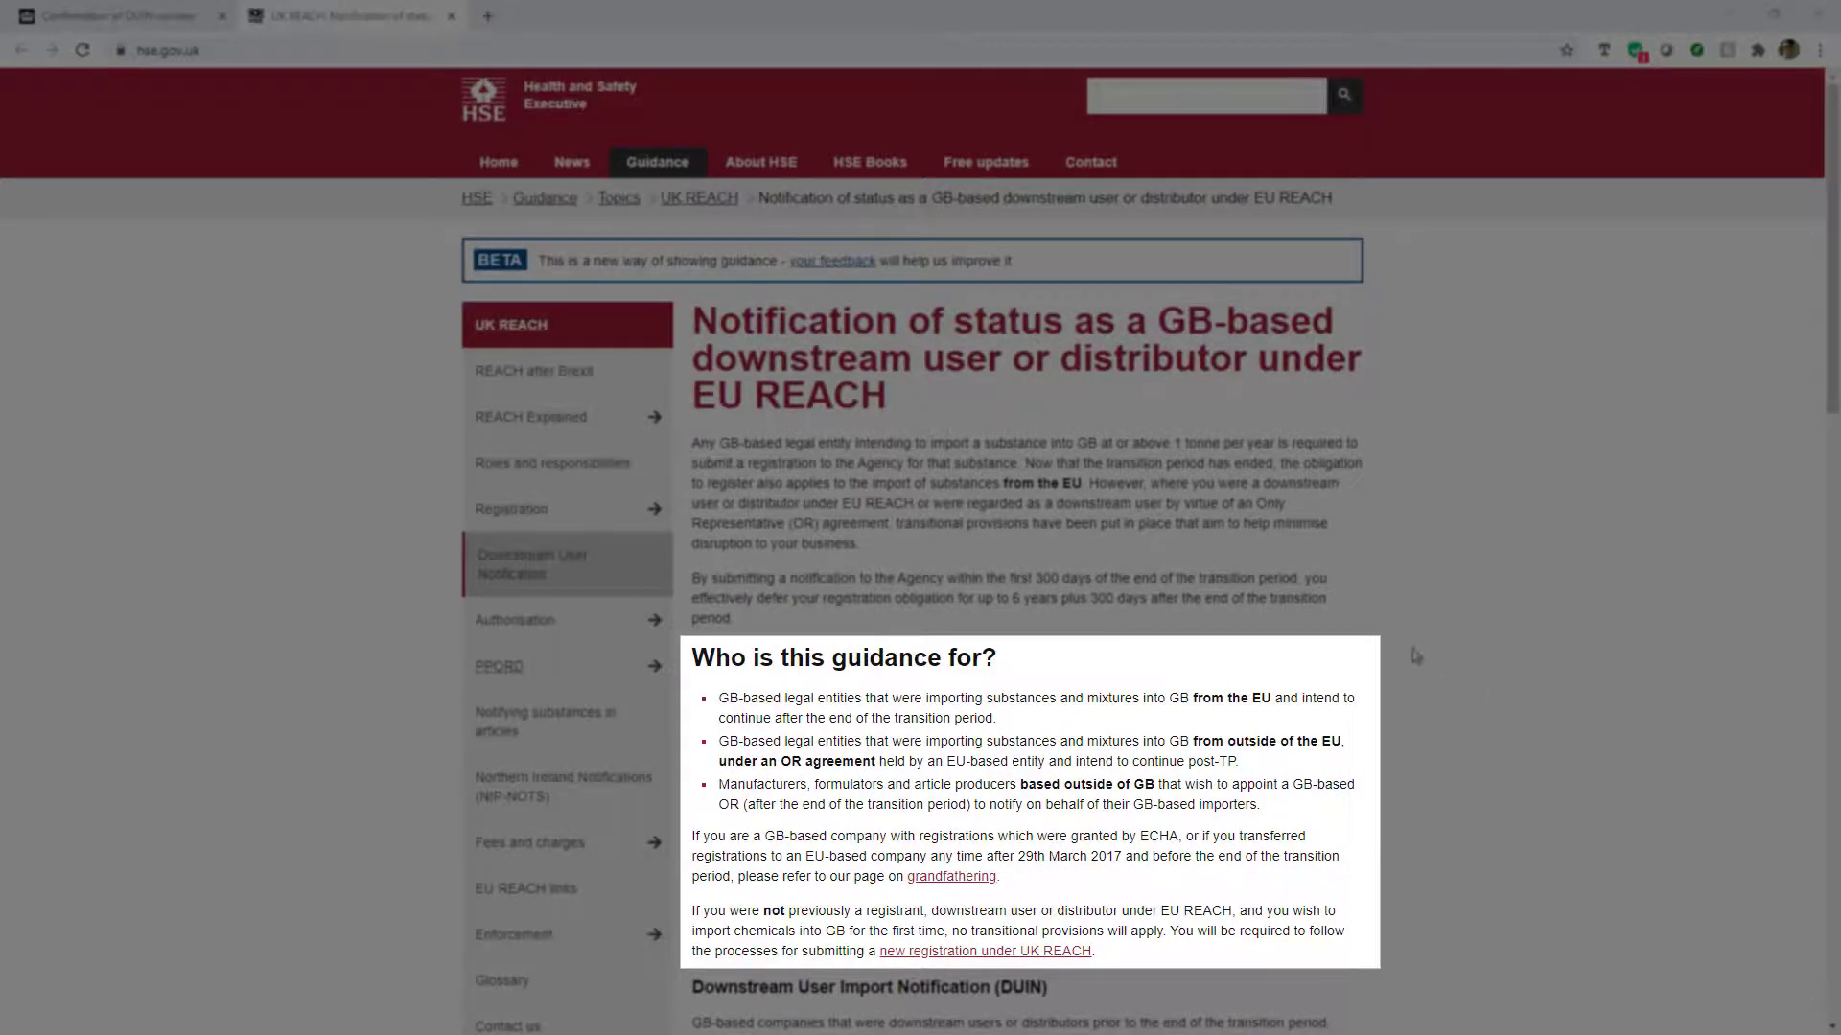
pyautogui.scroll(-6, 1394, 656)
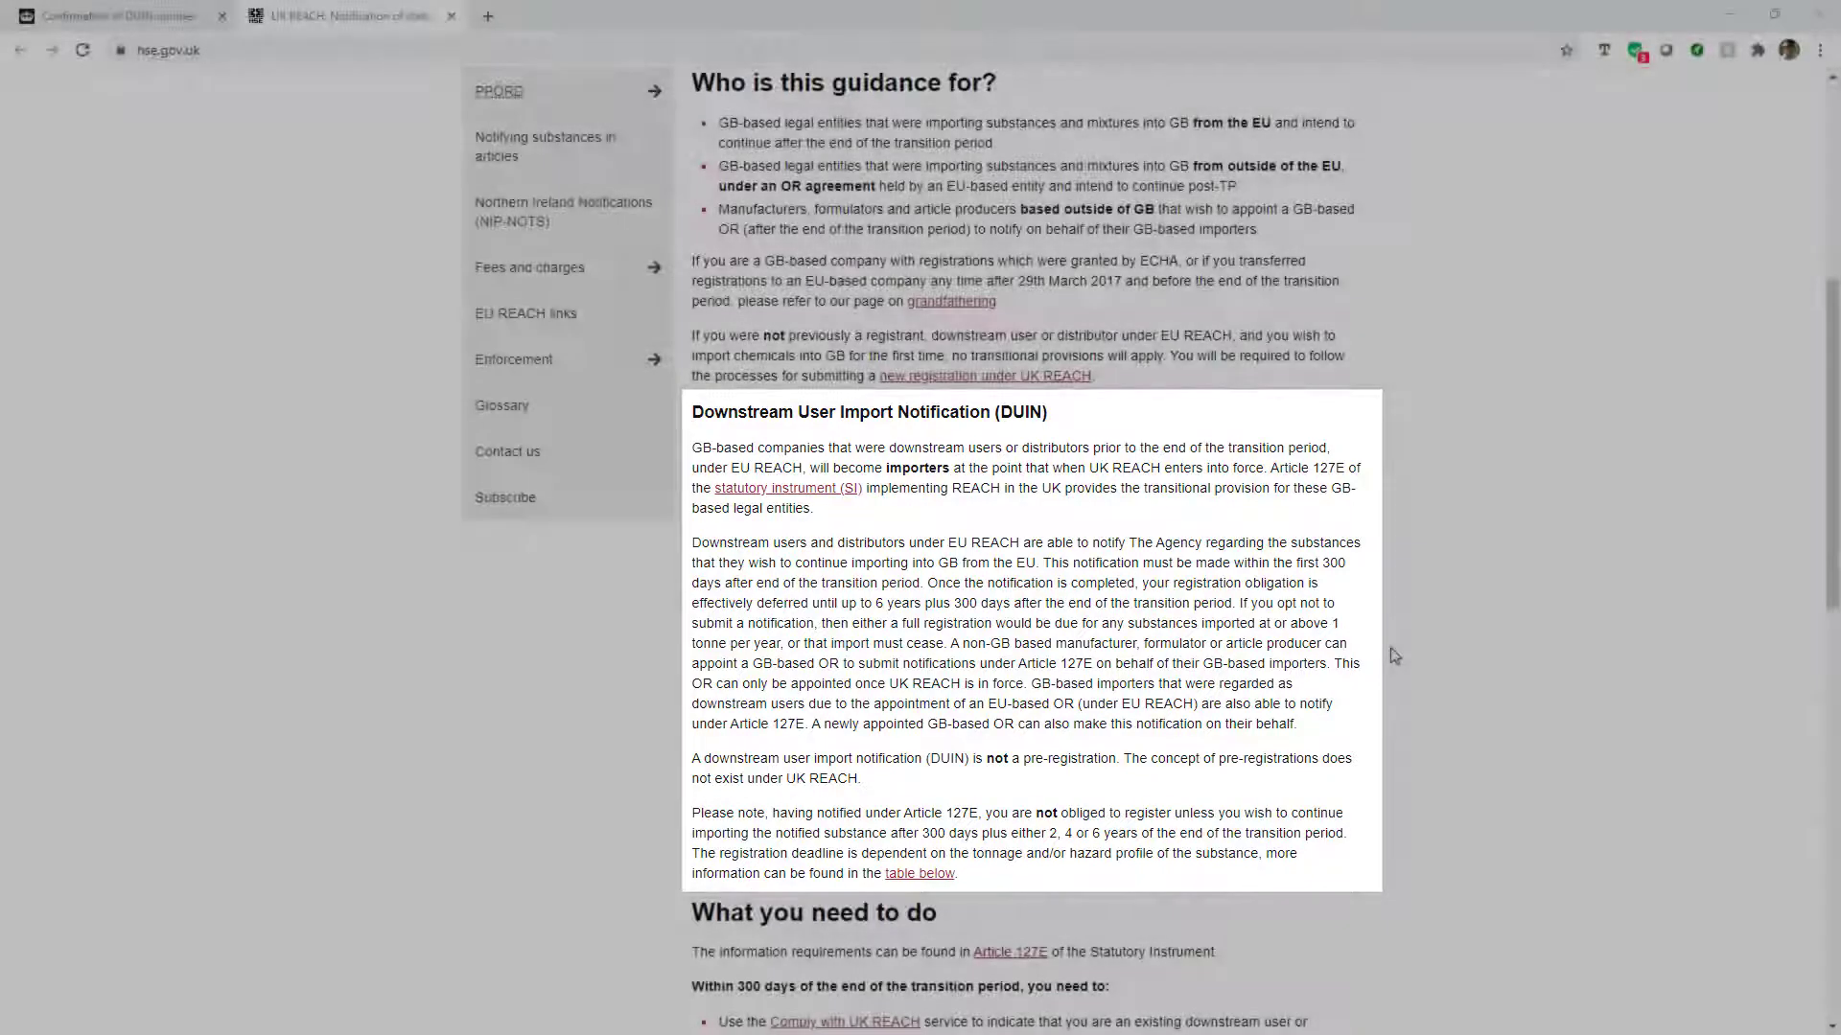
pyautogui.scroll(-5, 1394, 655)
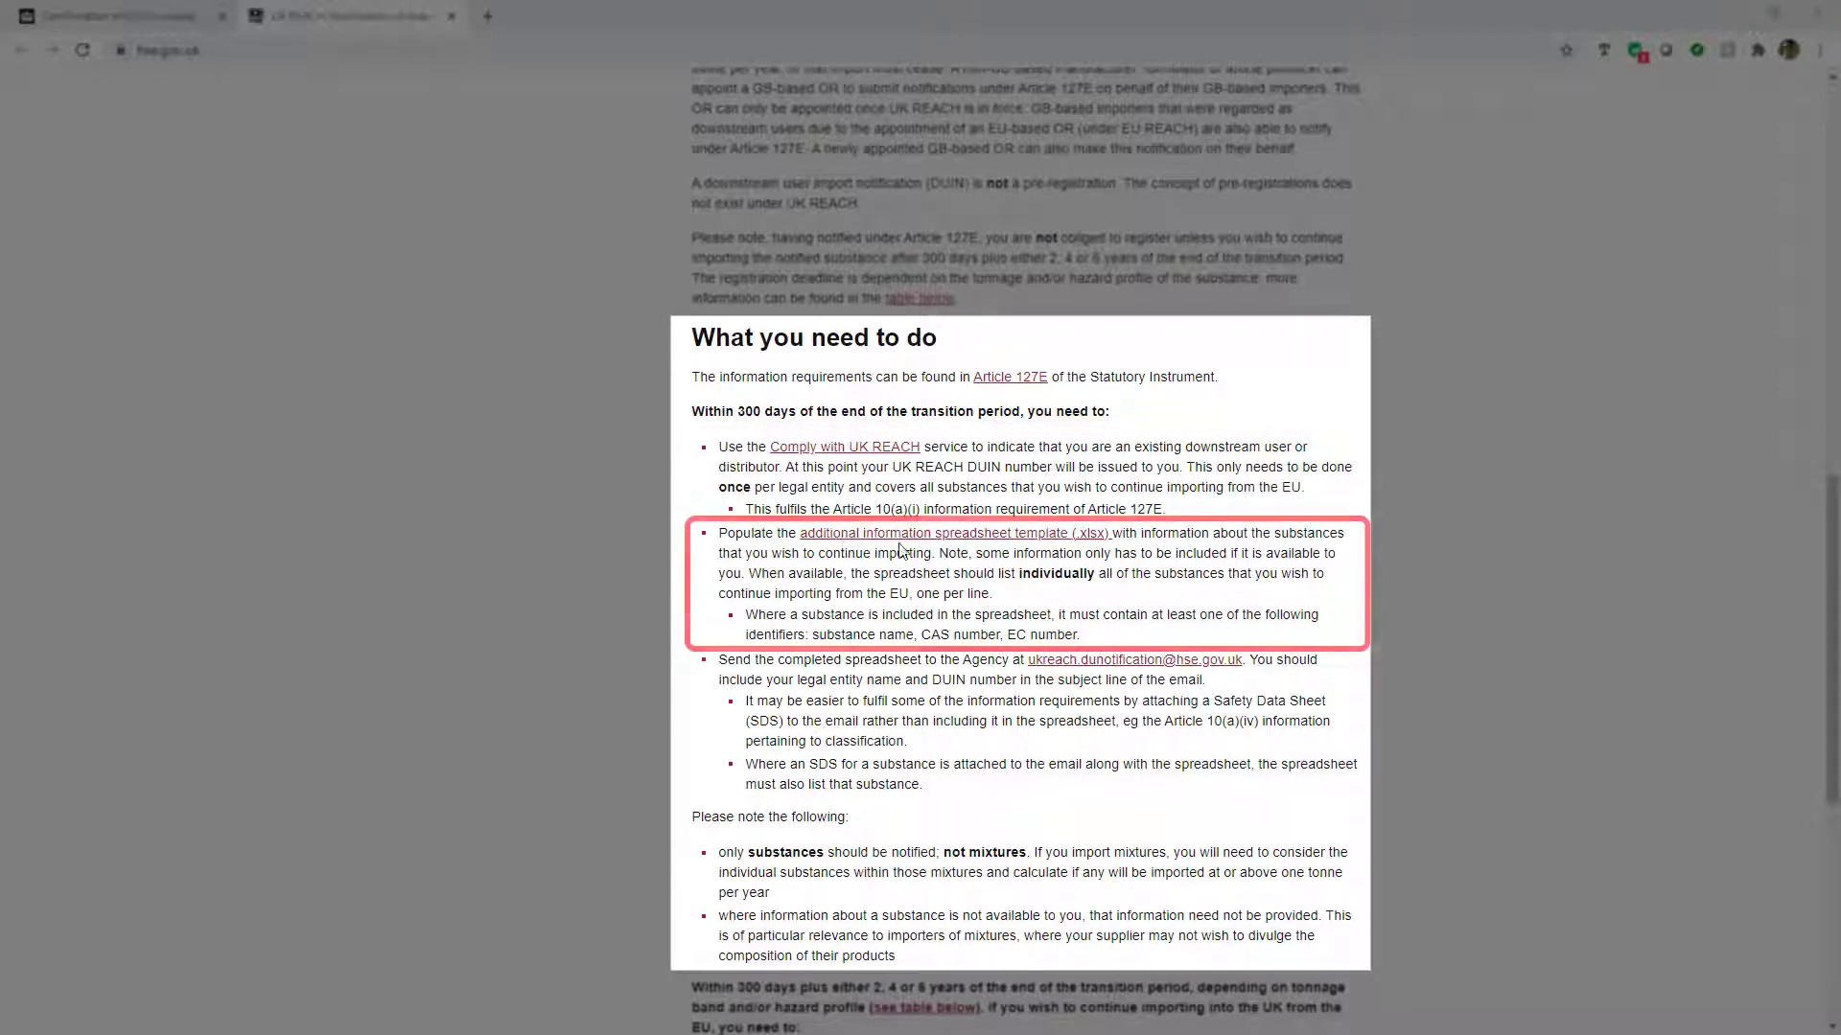
pyautogui.click(1031, 535)
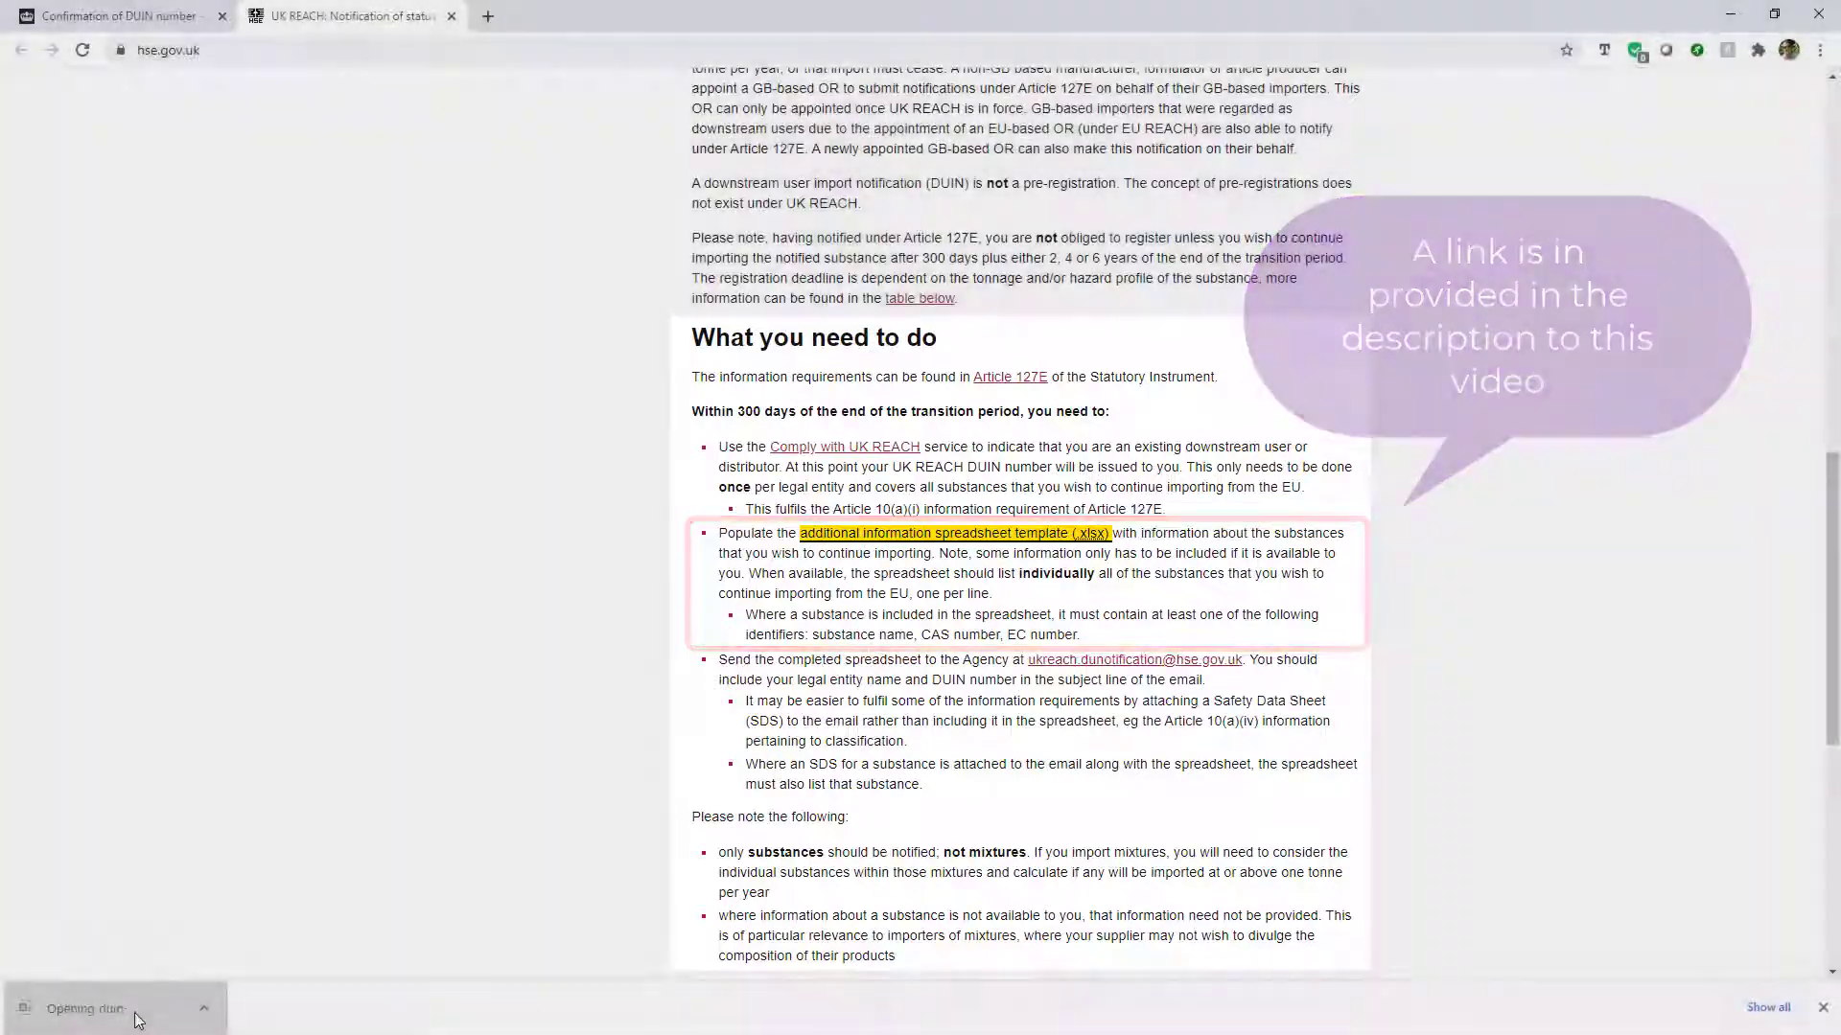
pyautogui.click(135, 1013)
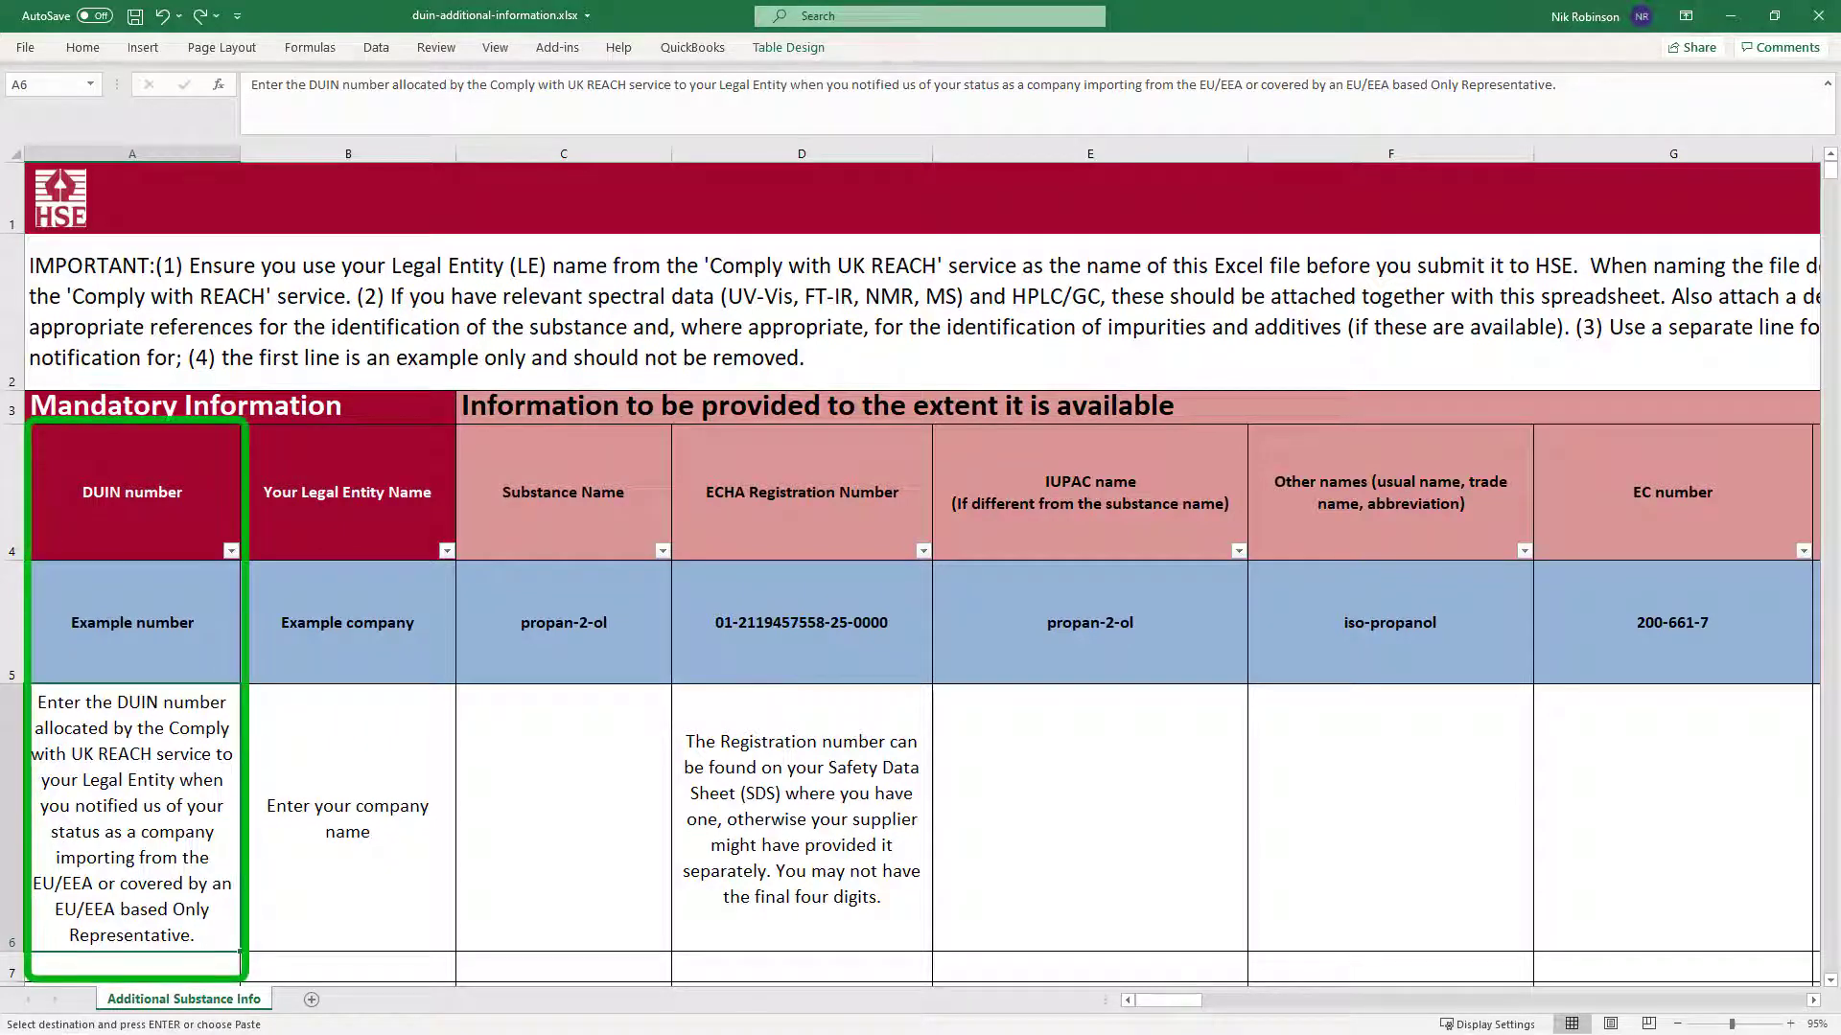
# Step: Fill in the ethanol row's DUIN number, CAS number 64-17-5, CAS name ethanol and other identity codes n/a in row 6
pyautogui.hotkey('ctrl', 'v')
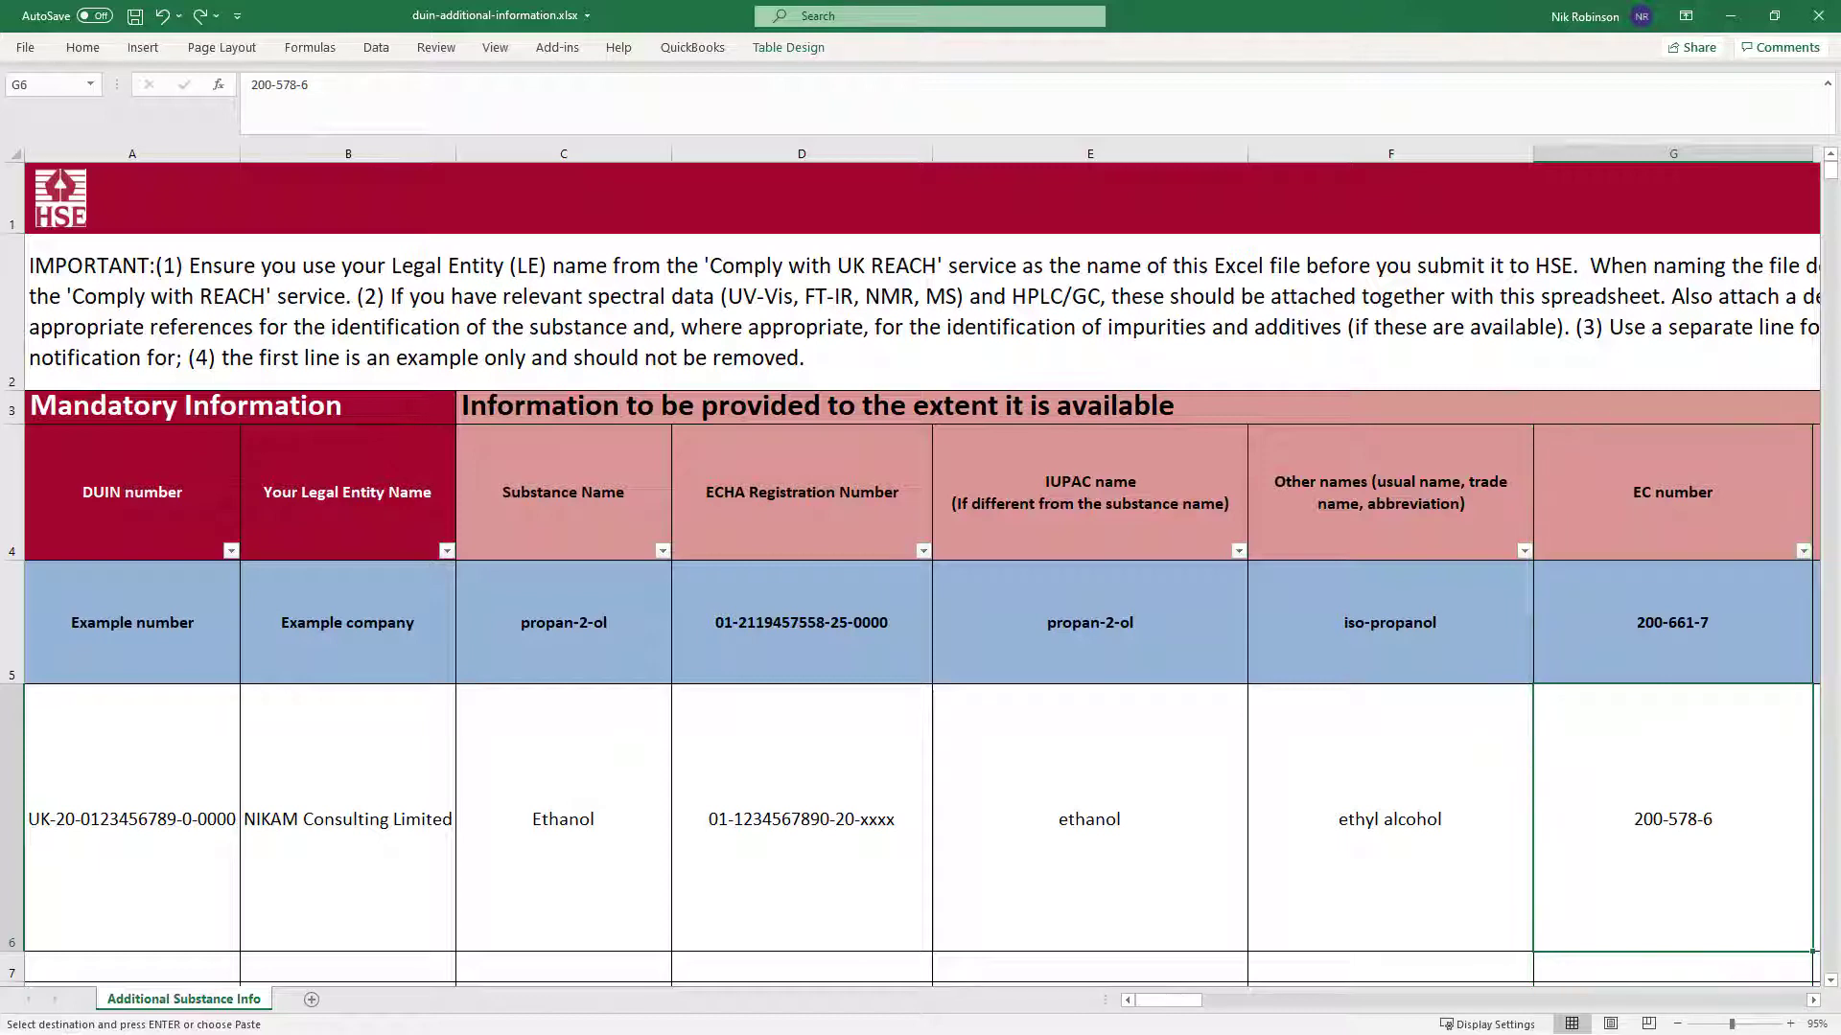
pyautogui.press('Right')
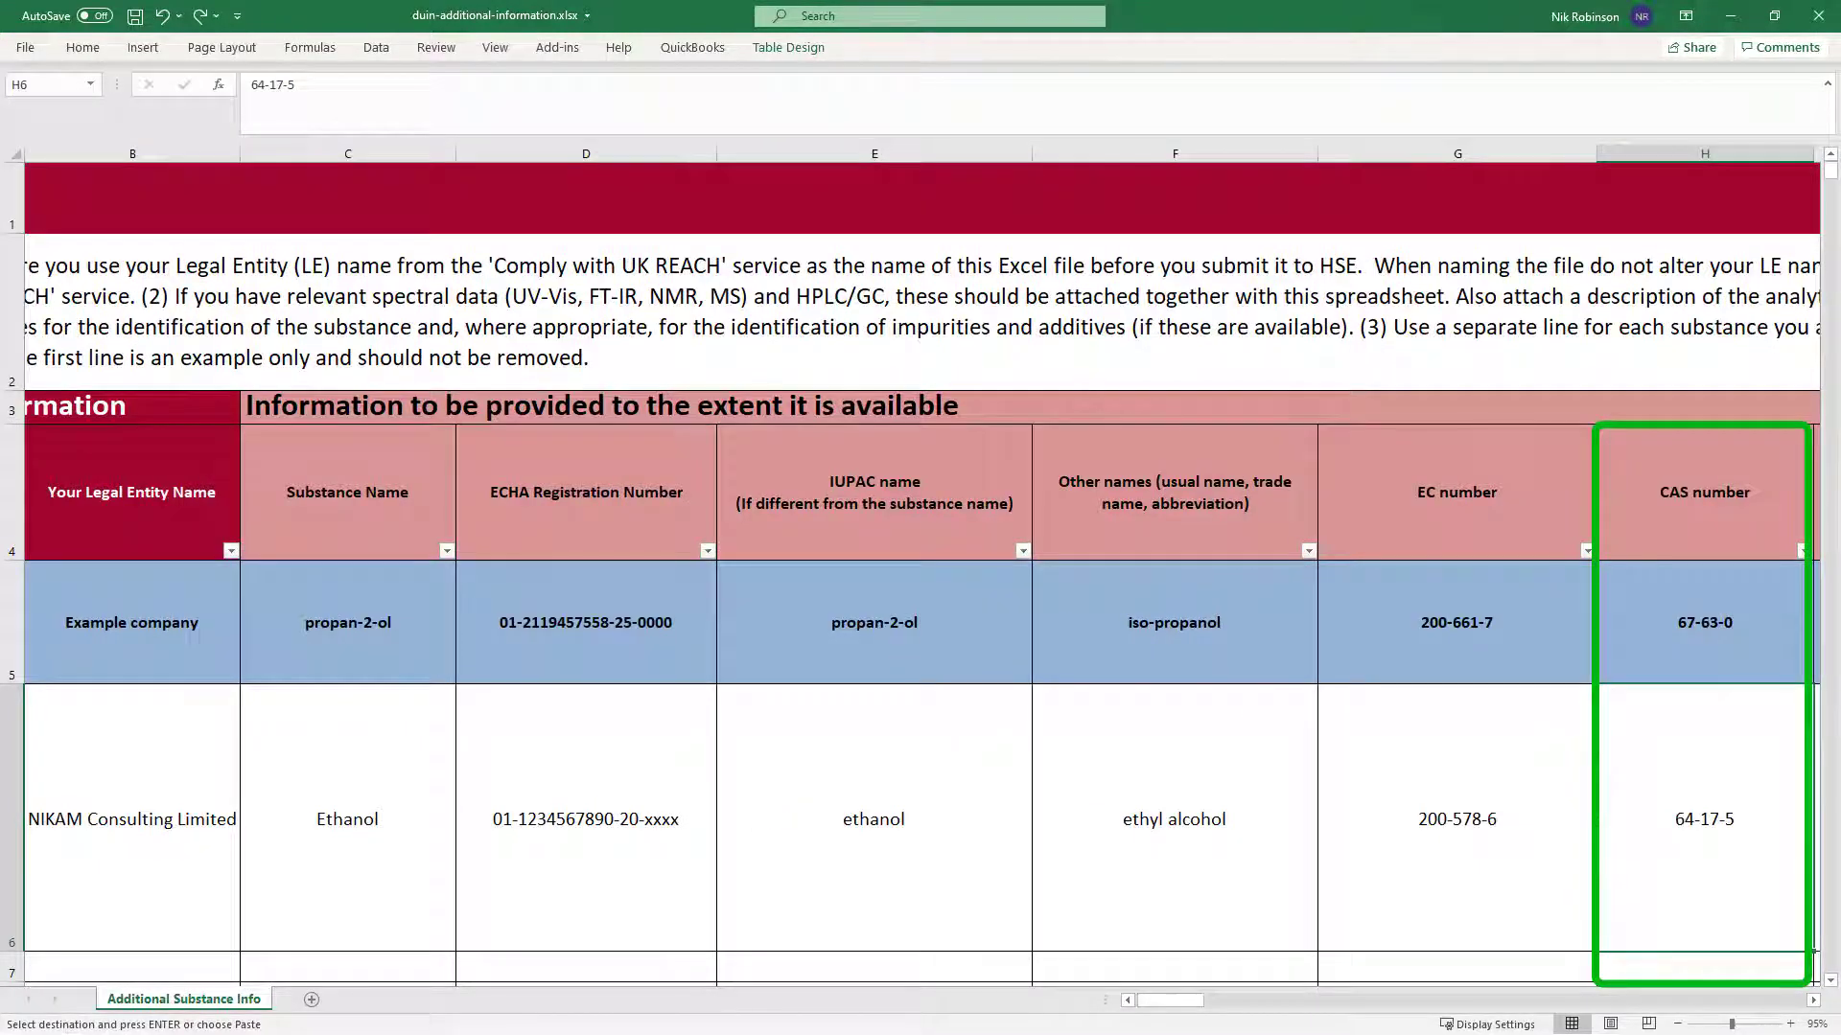
pyautogui.press('Right')
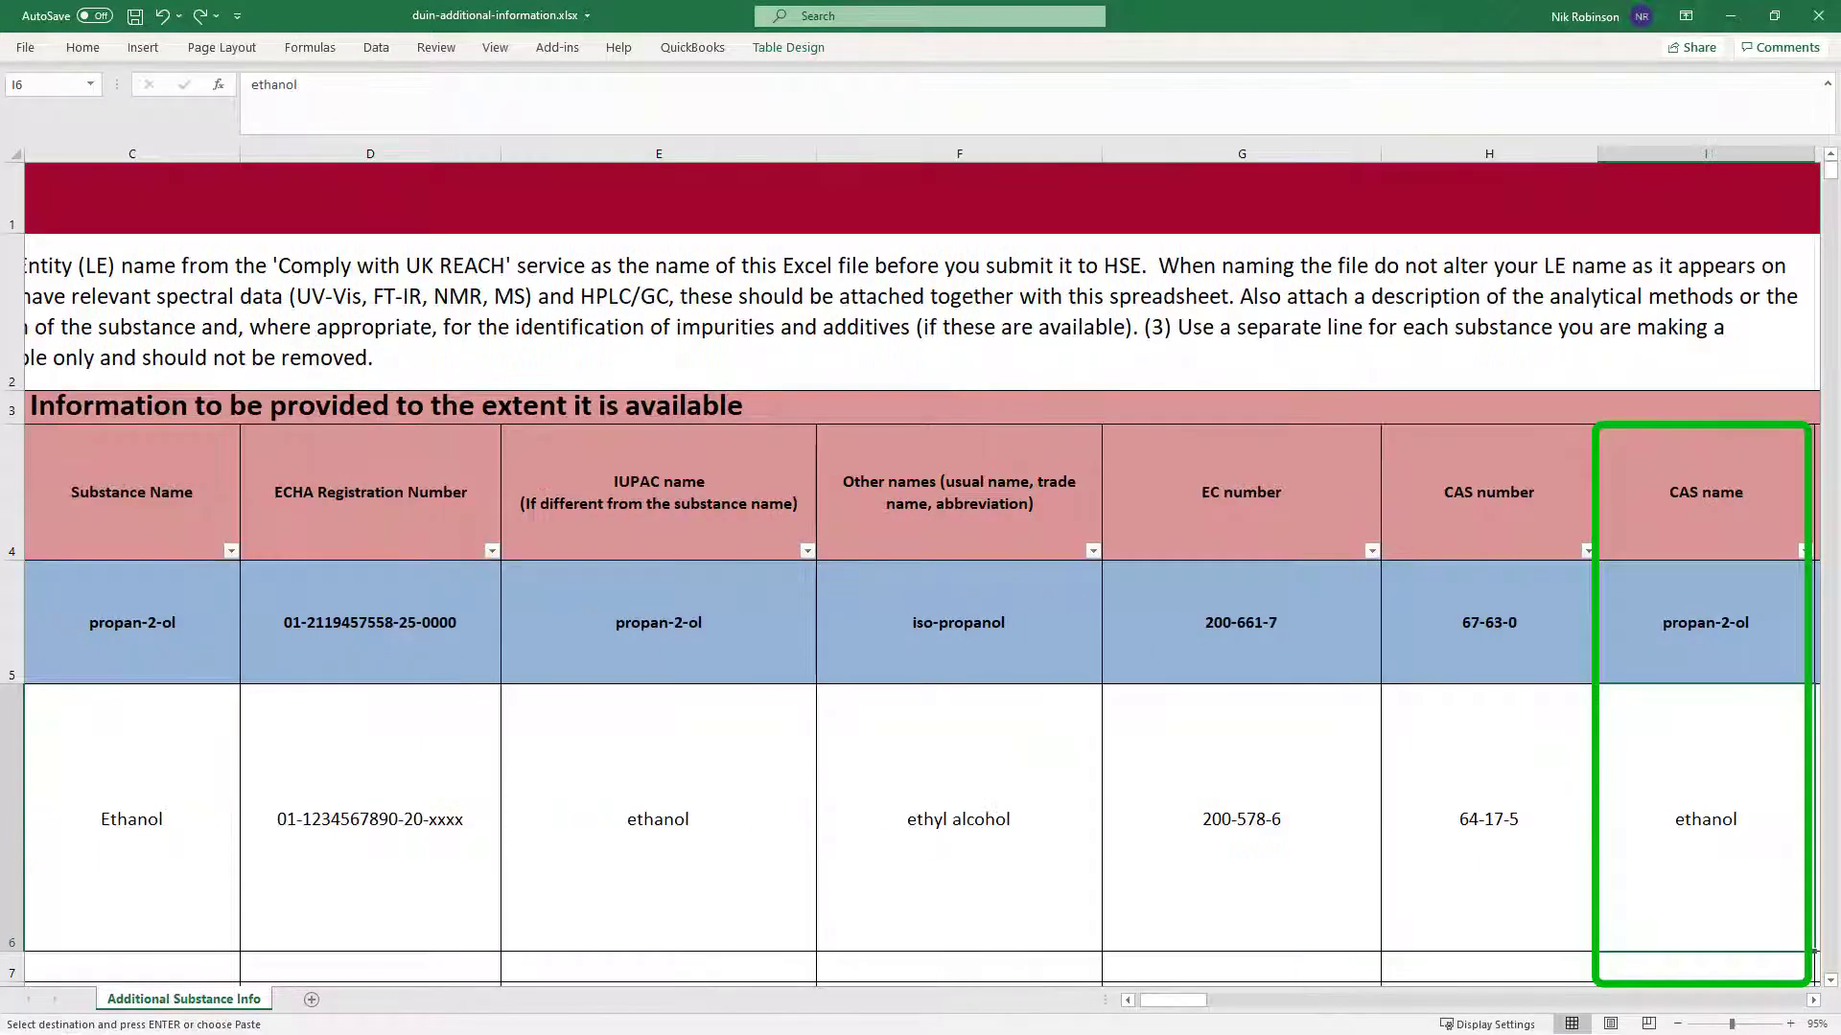
pyautogui.press('Right')
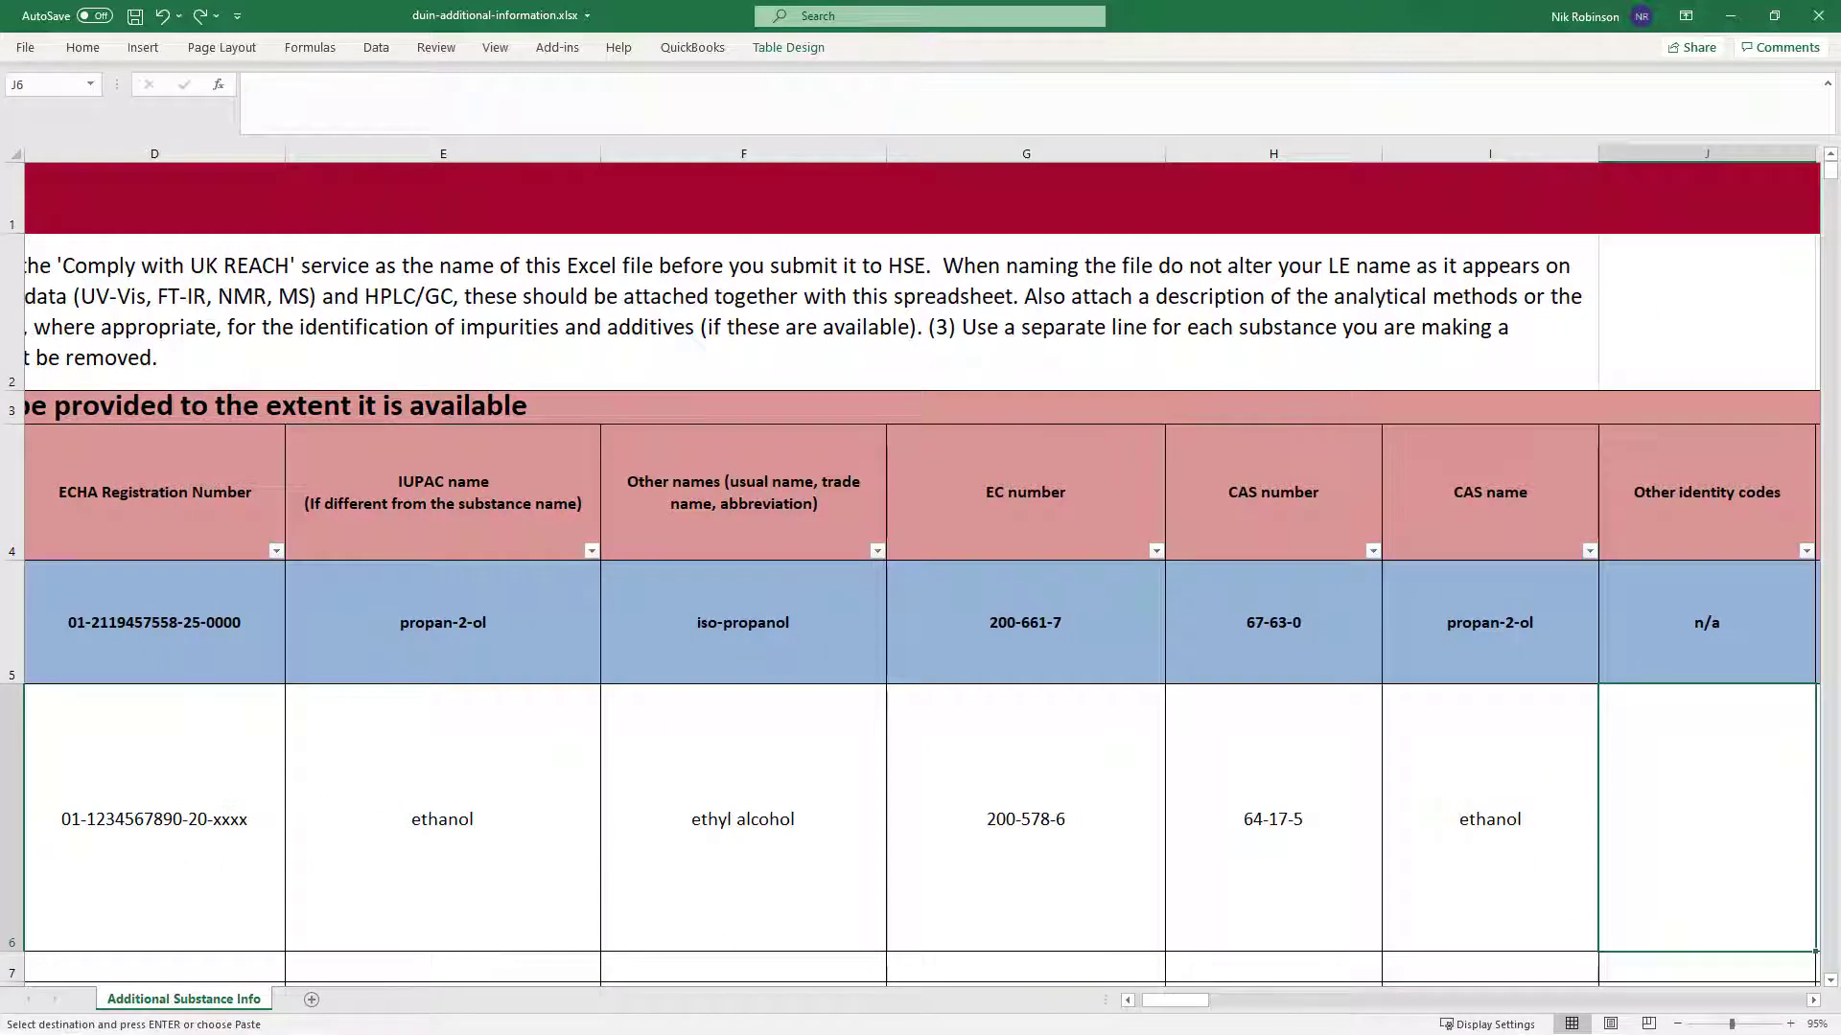
pyautogui.write('n/a')
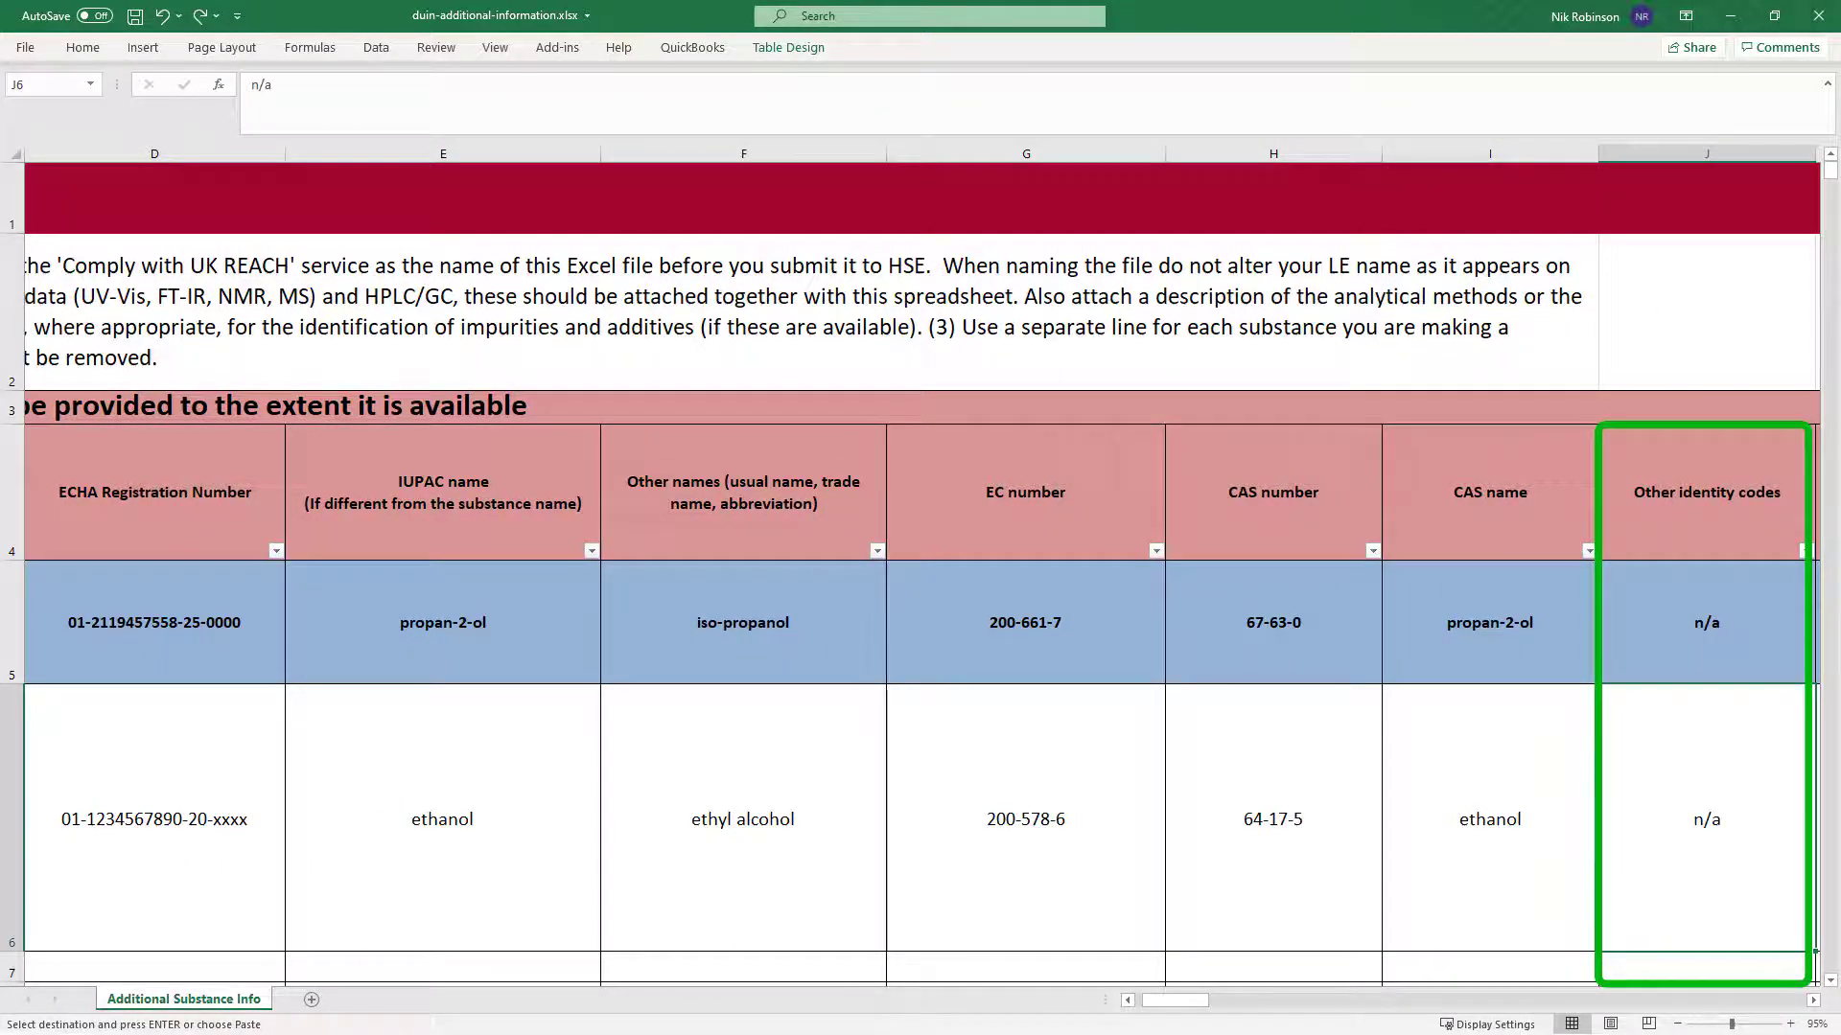
# Step: Enter ethanol's classification as "see SDS #001", authorisation as "Not on Annex XIV", restriction as "Not restricted" and additional risk management information as "none"
pyautogui.press('Right')
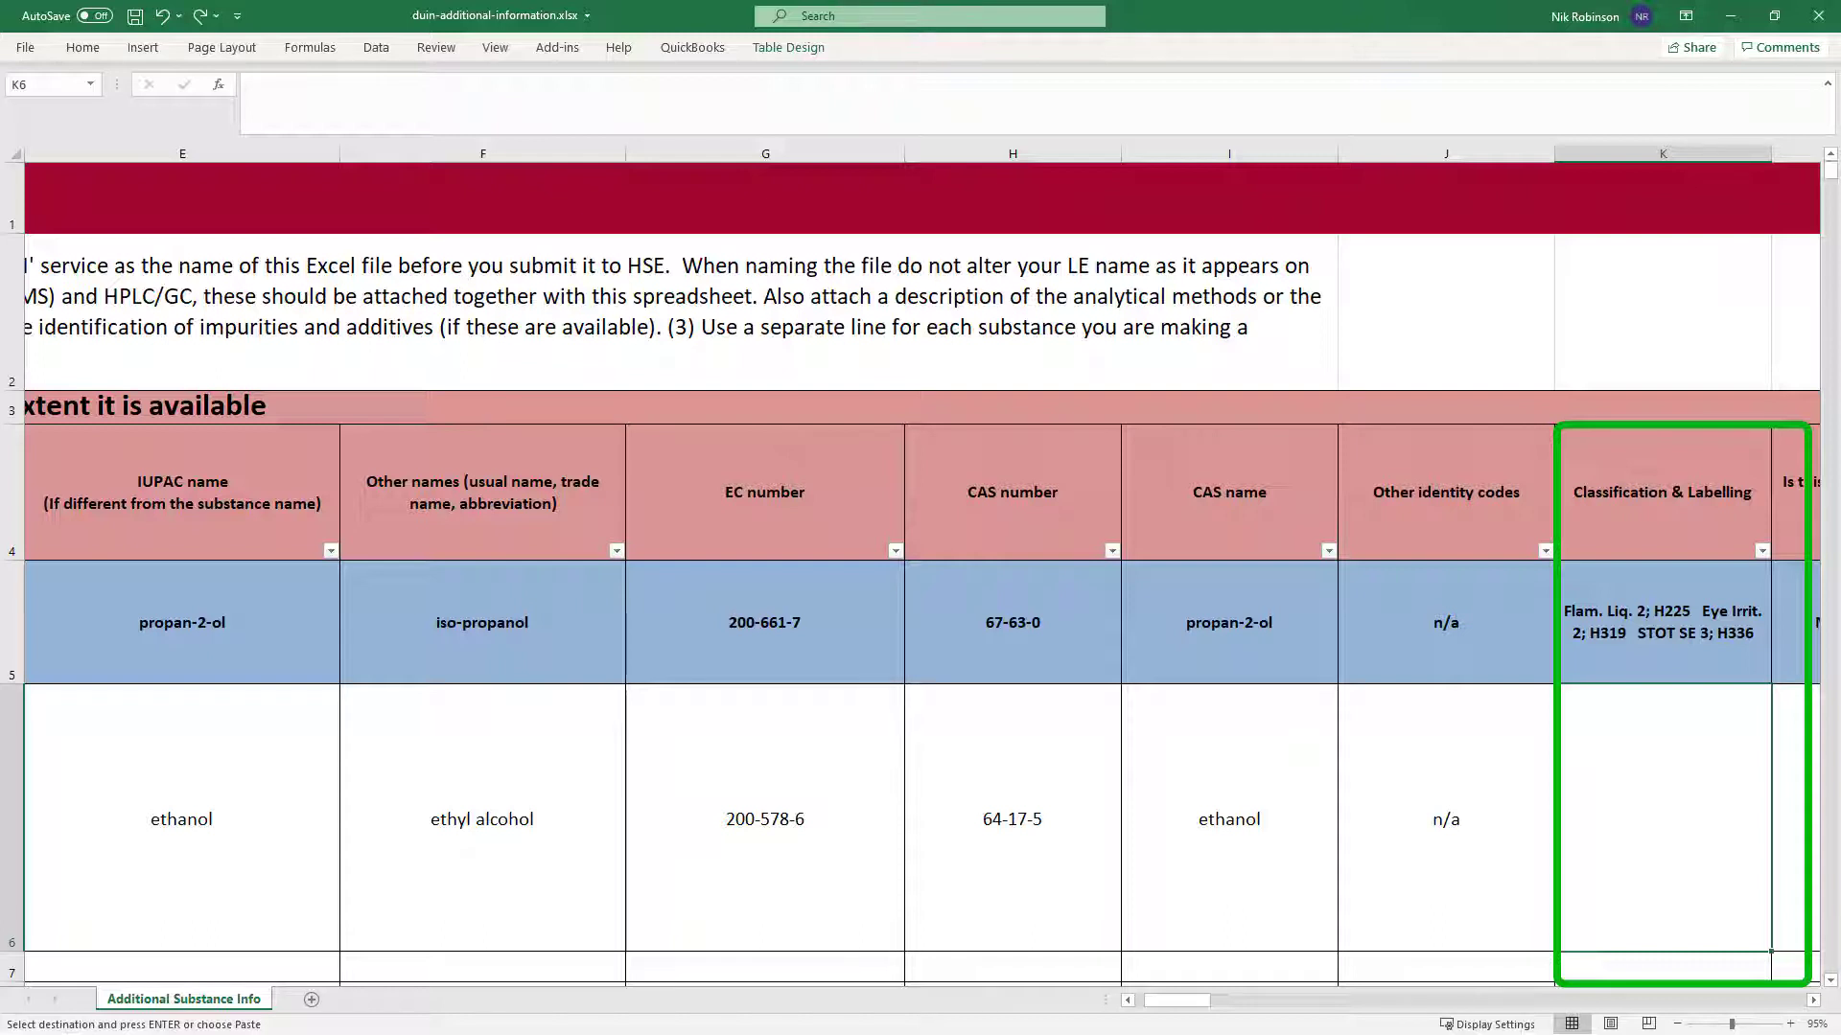
pyautogui.write('see SDS #001')
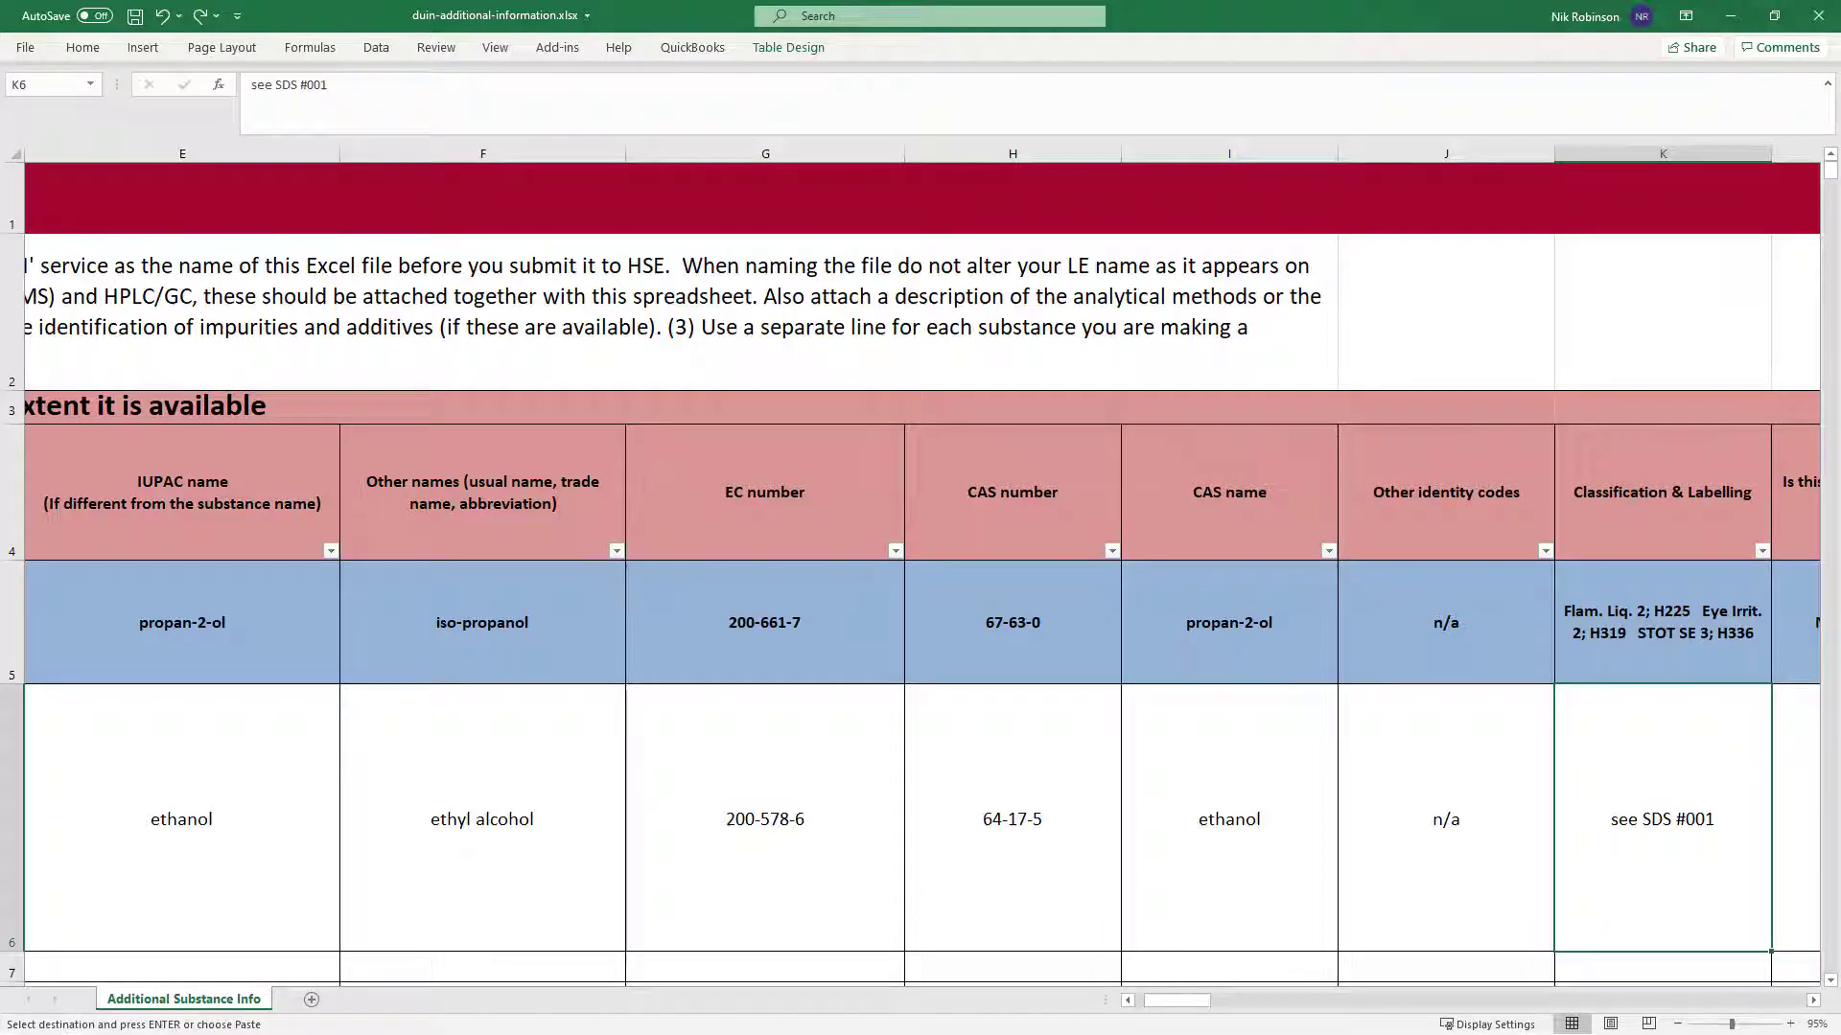
pyautogui.press('Right')
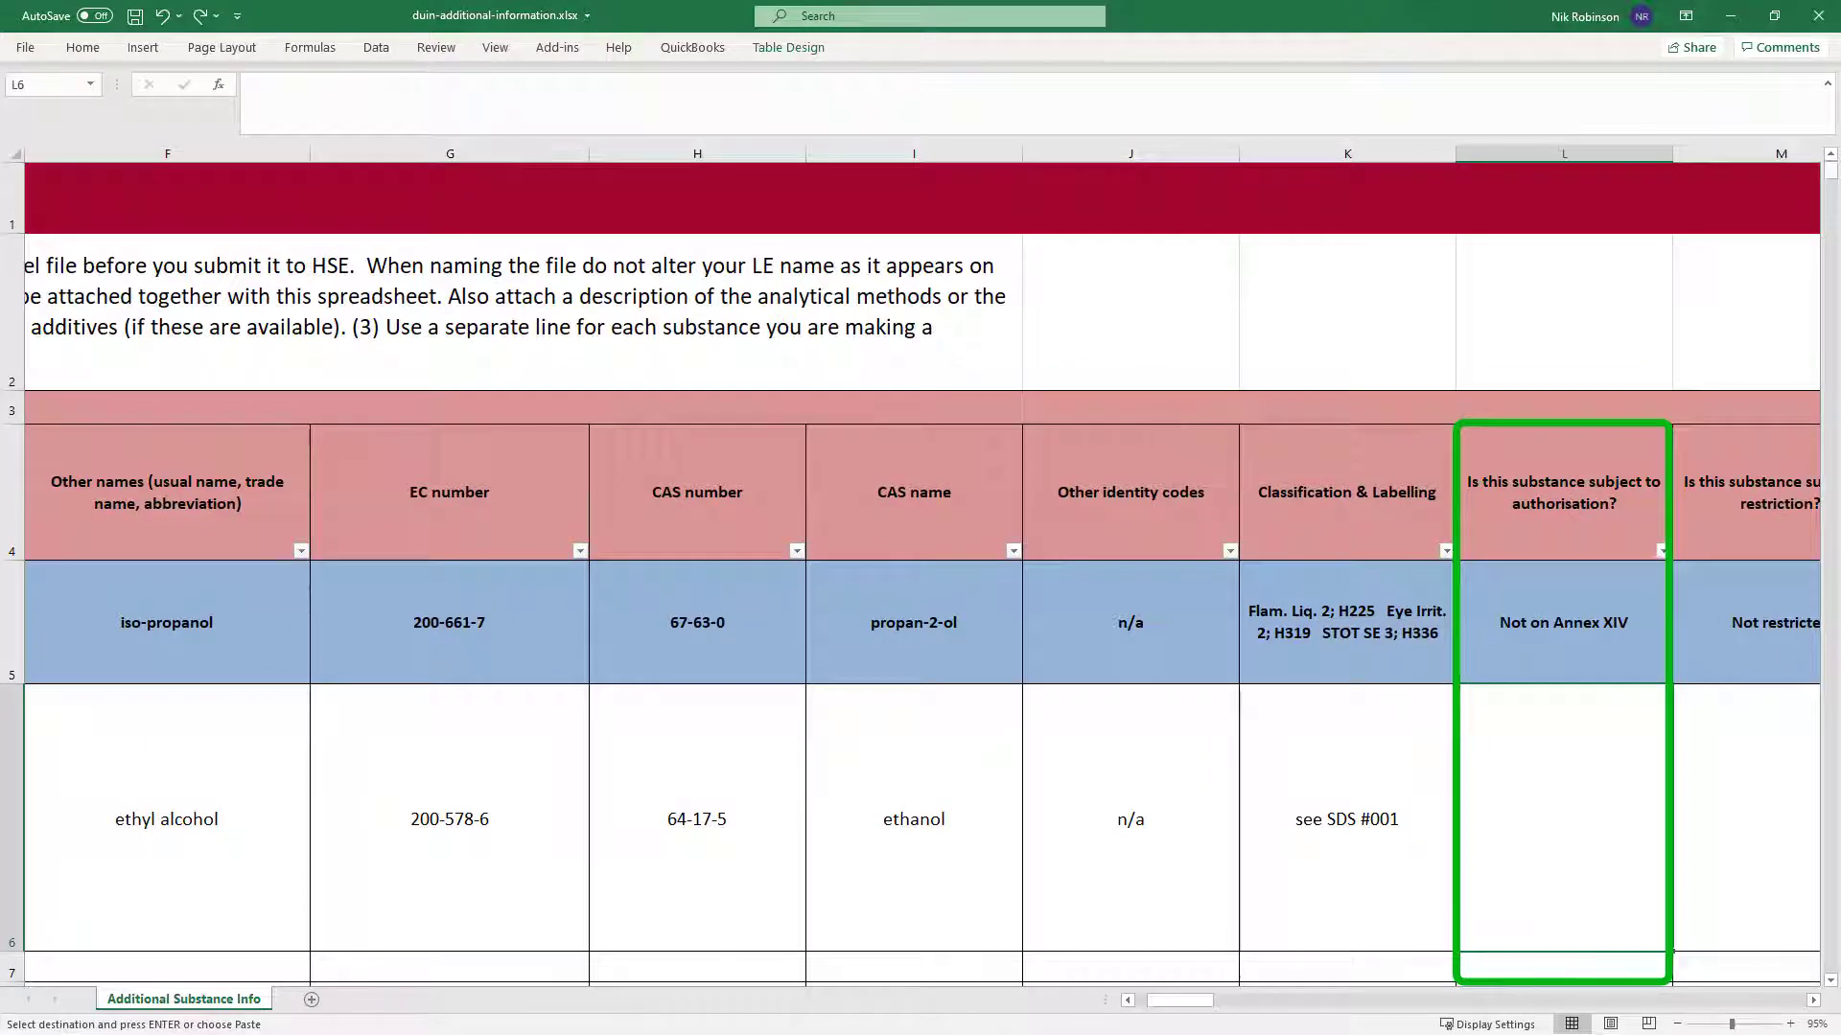
pyautogui.write('Not on Annex XIV')
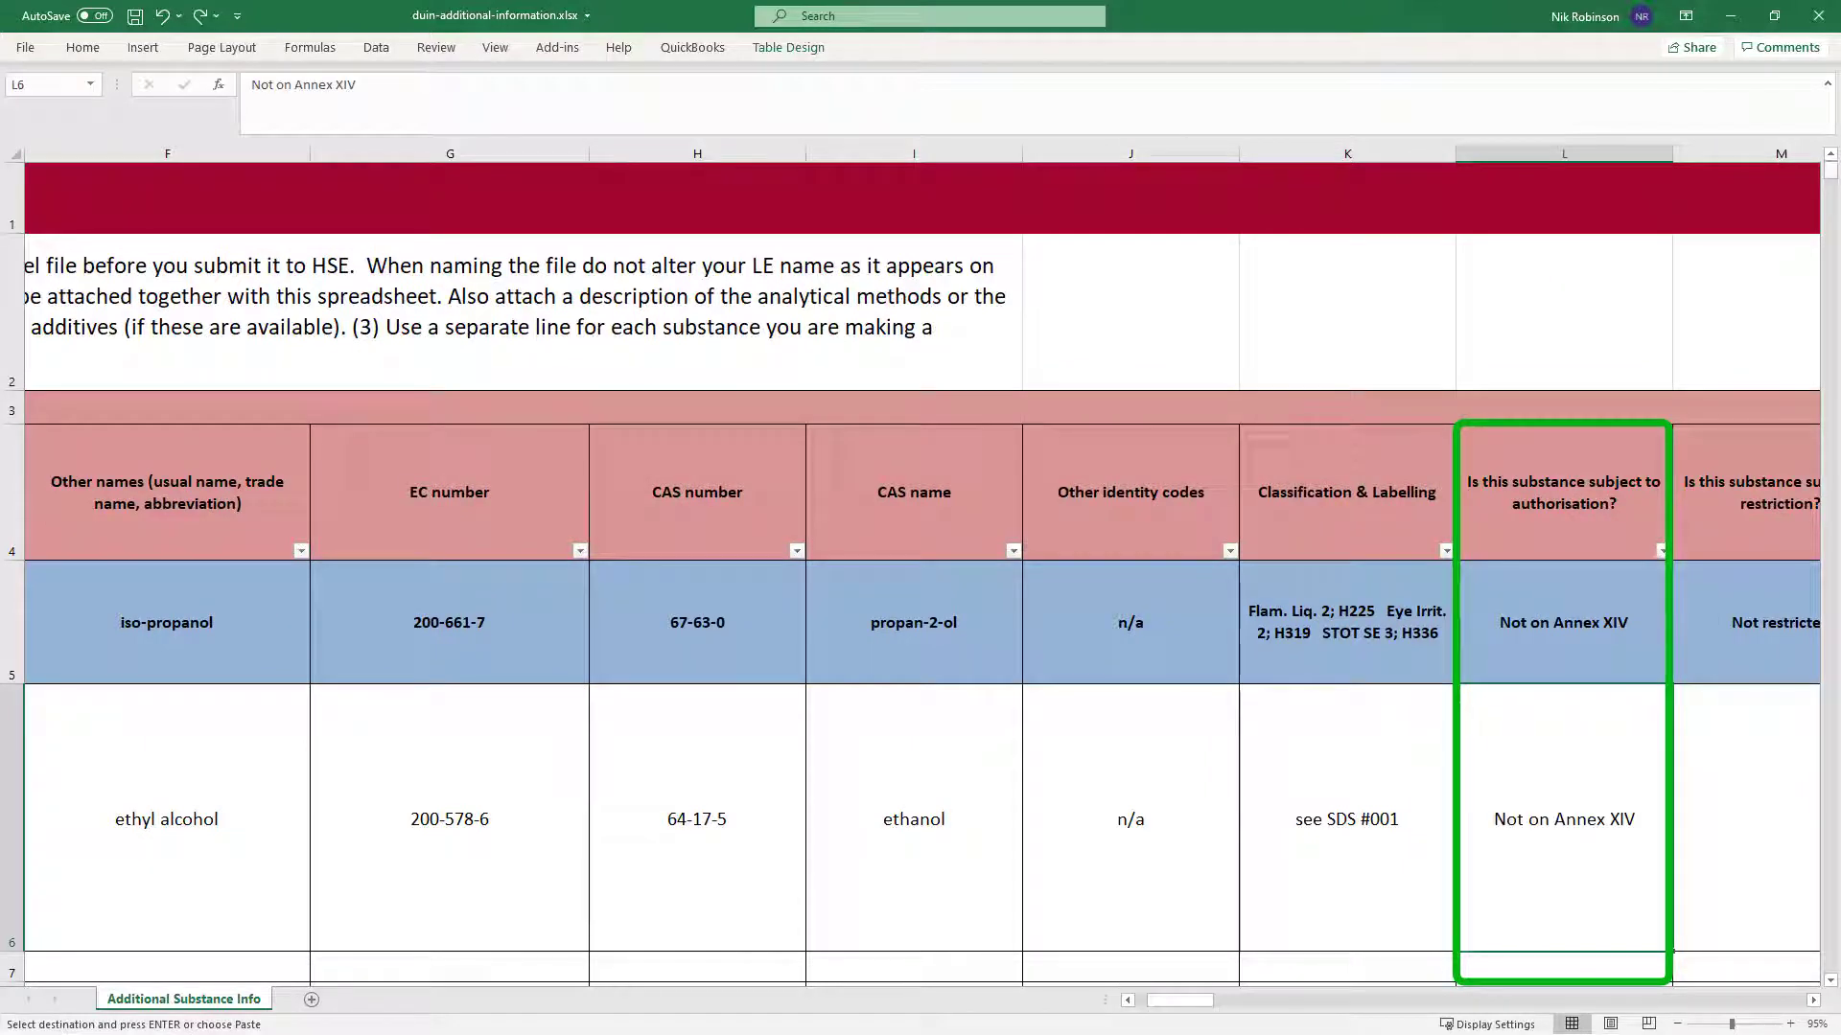
pyautogui.press('Right')
pyautogui.write('Not restricted')
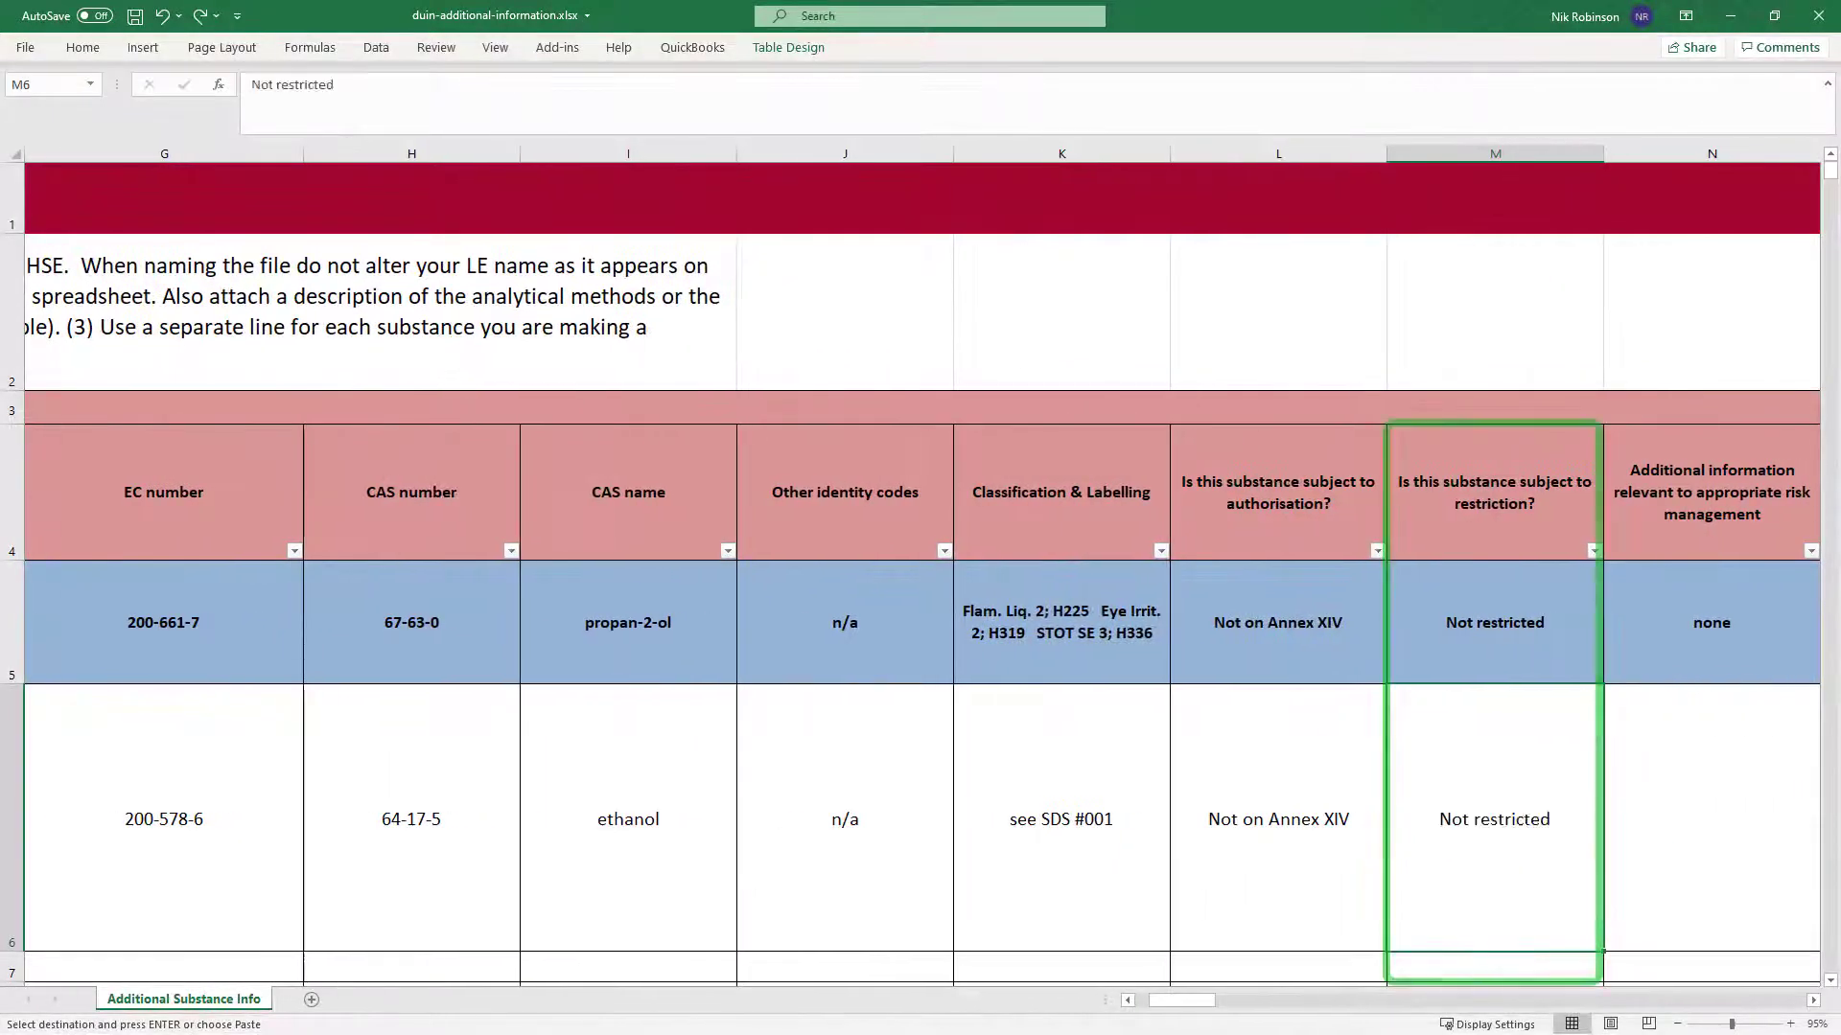
pyautogui.press('Right')
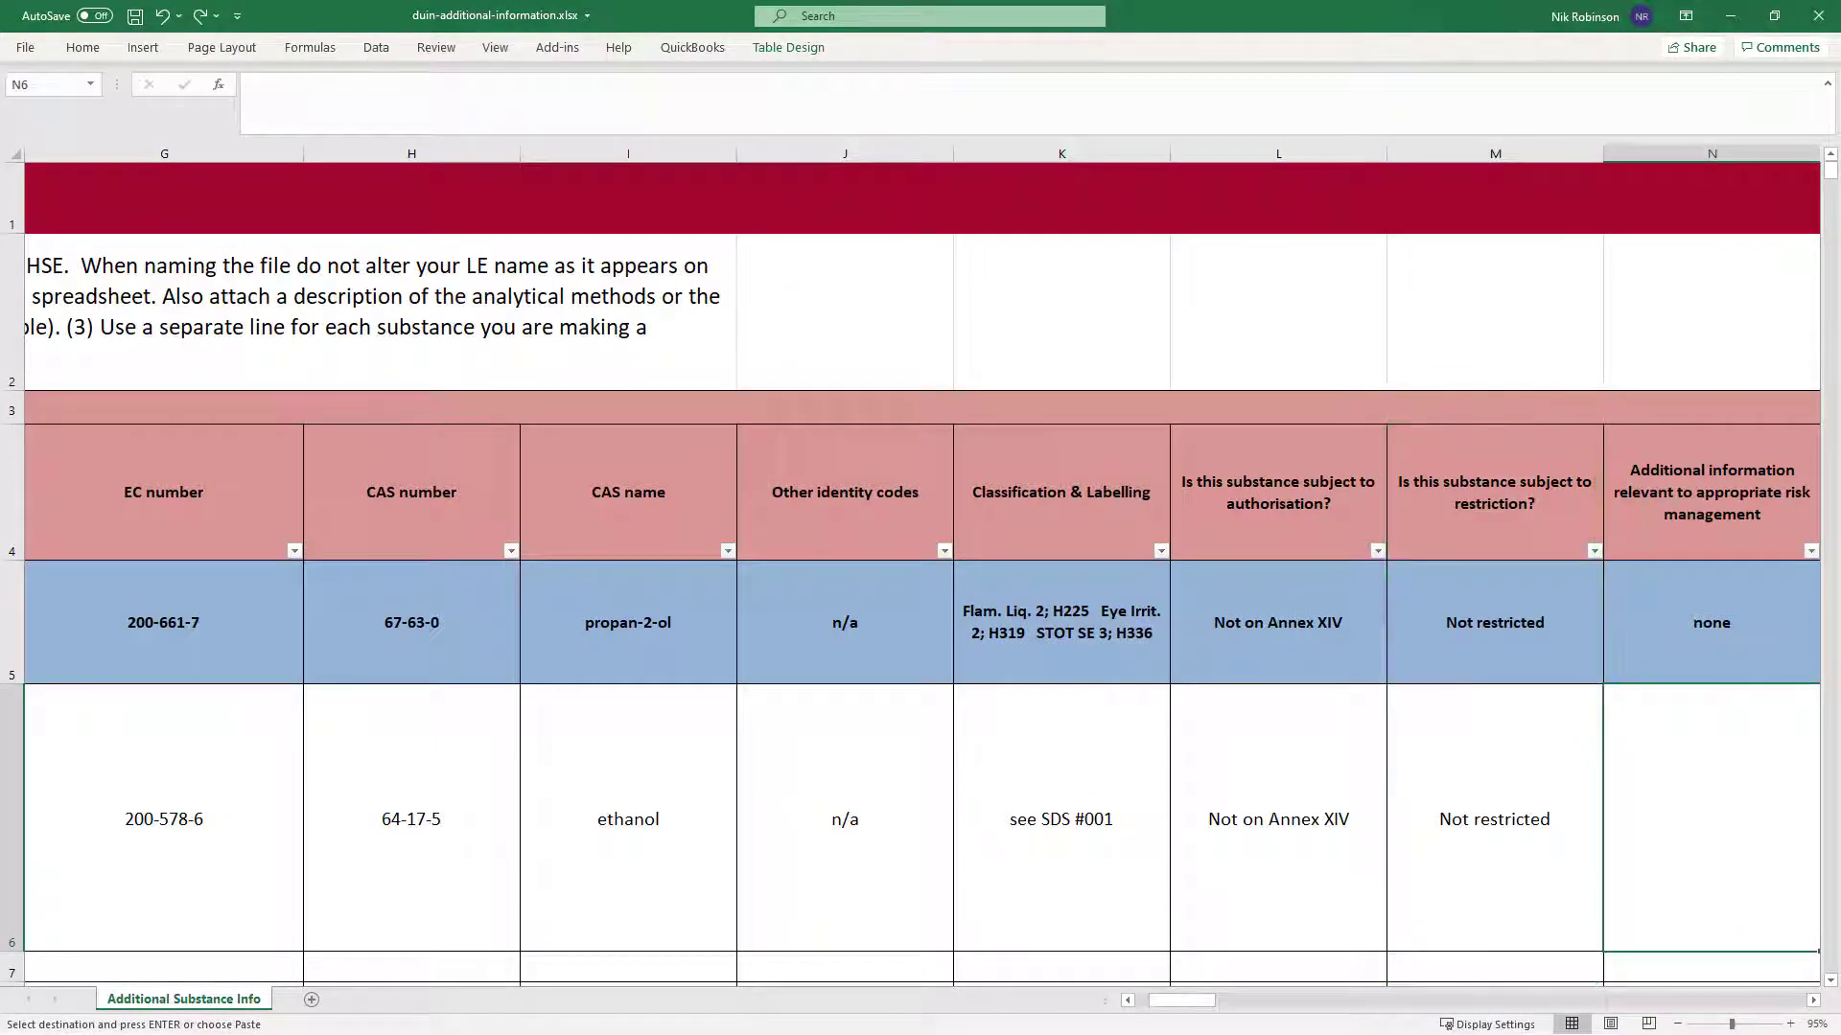
pyautogui.write('none')
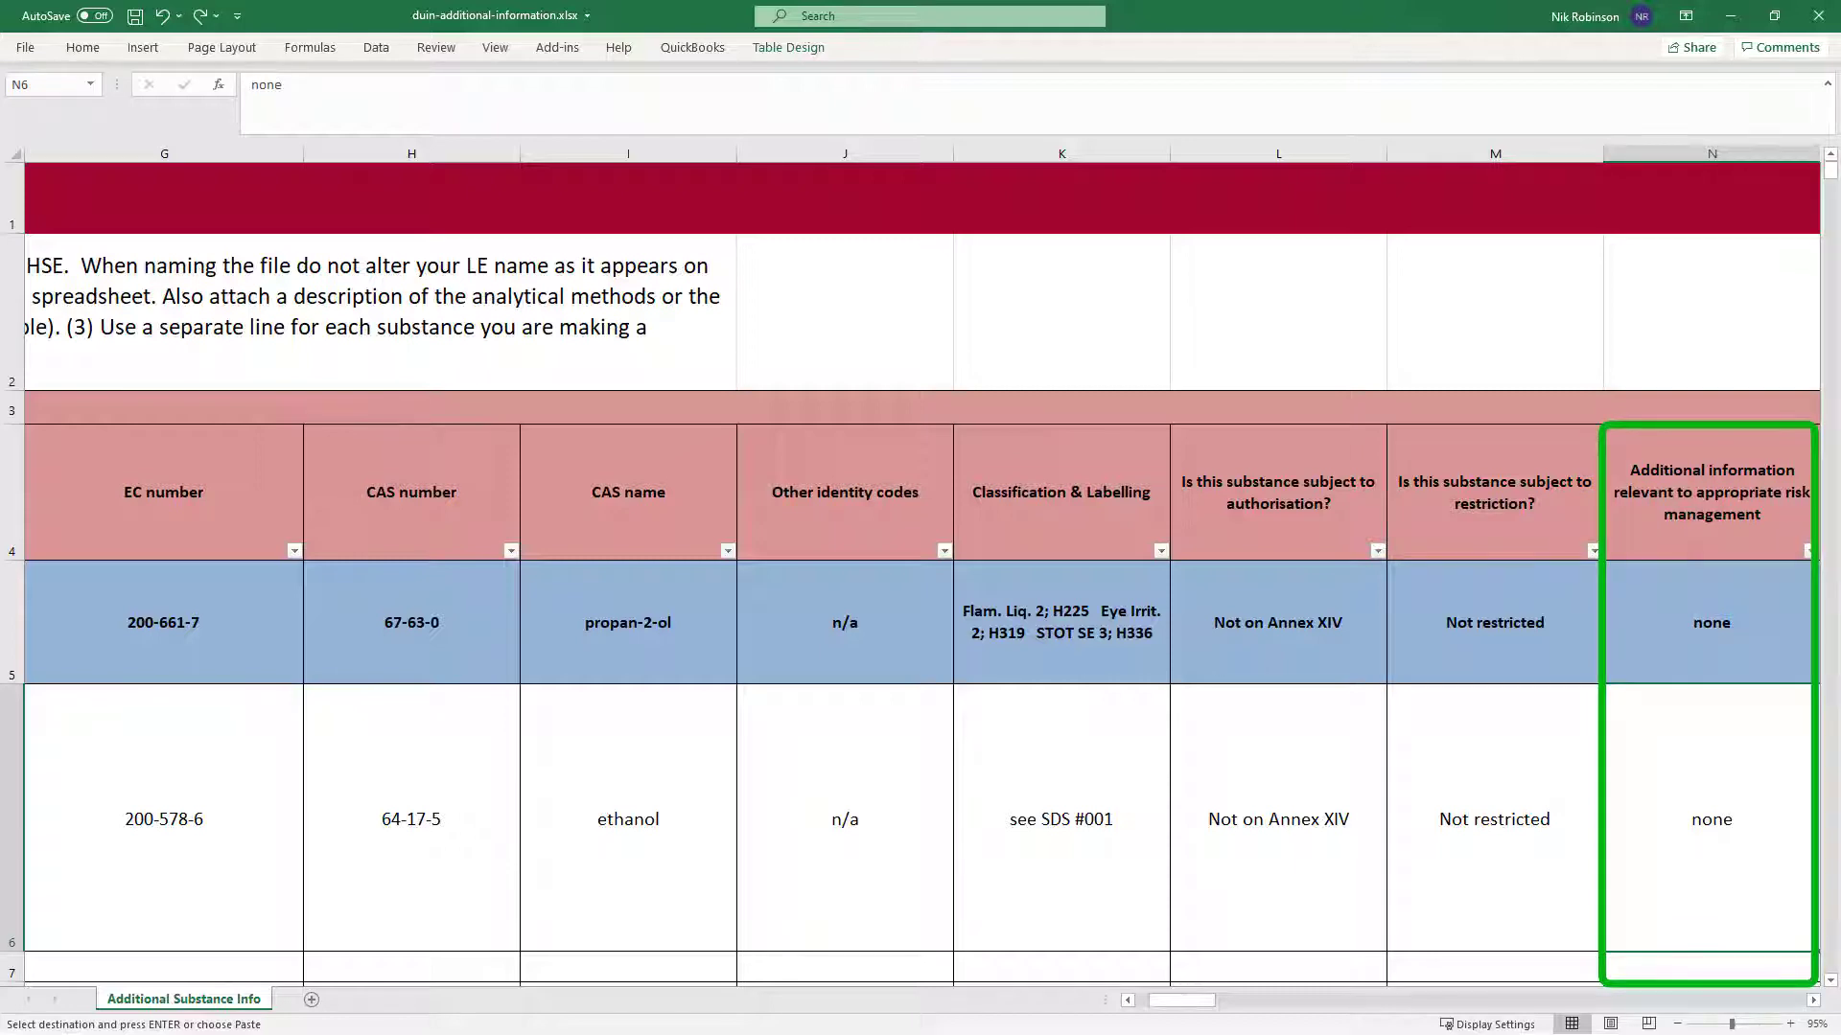
# Step: Enter ethanol's molecular formula C2H6O, structural formula CCO, optical activity n/a and molecular weight 46.07
pyautogui.press('Right')
pyautogui.write('C2H6O')
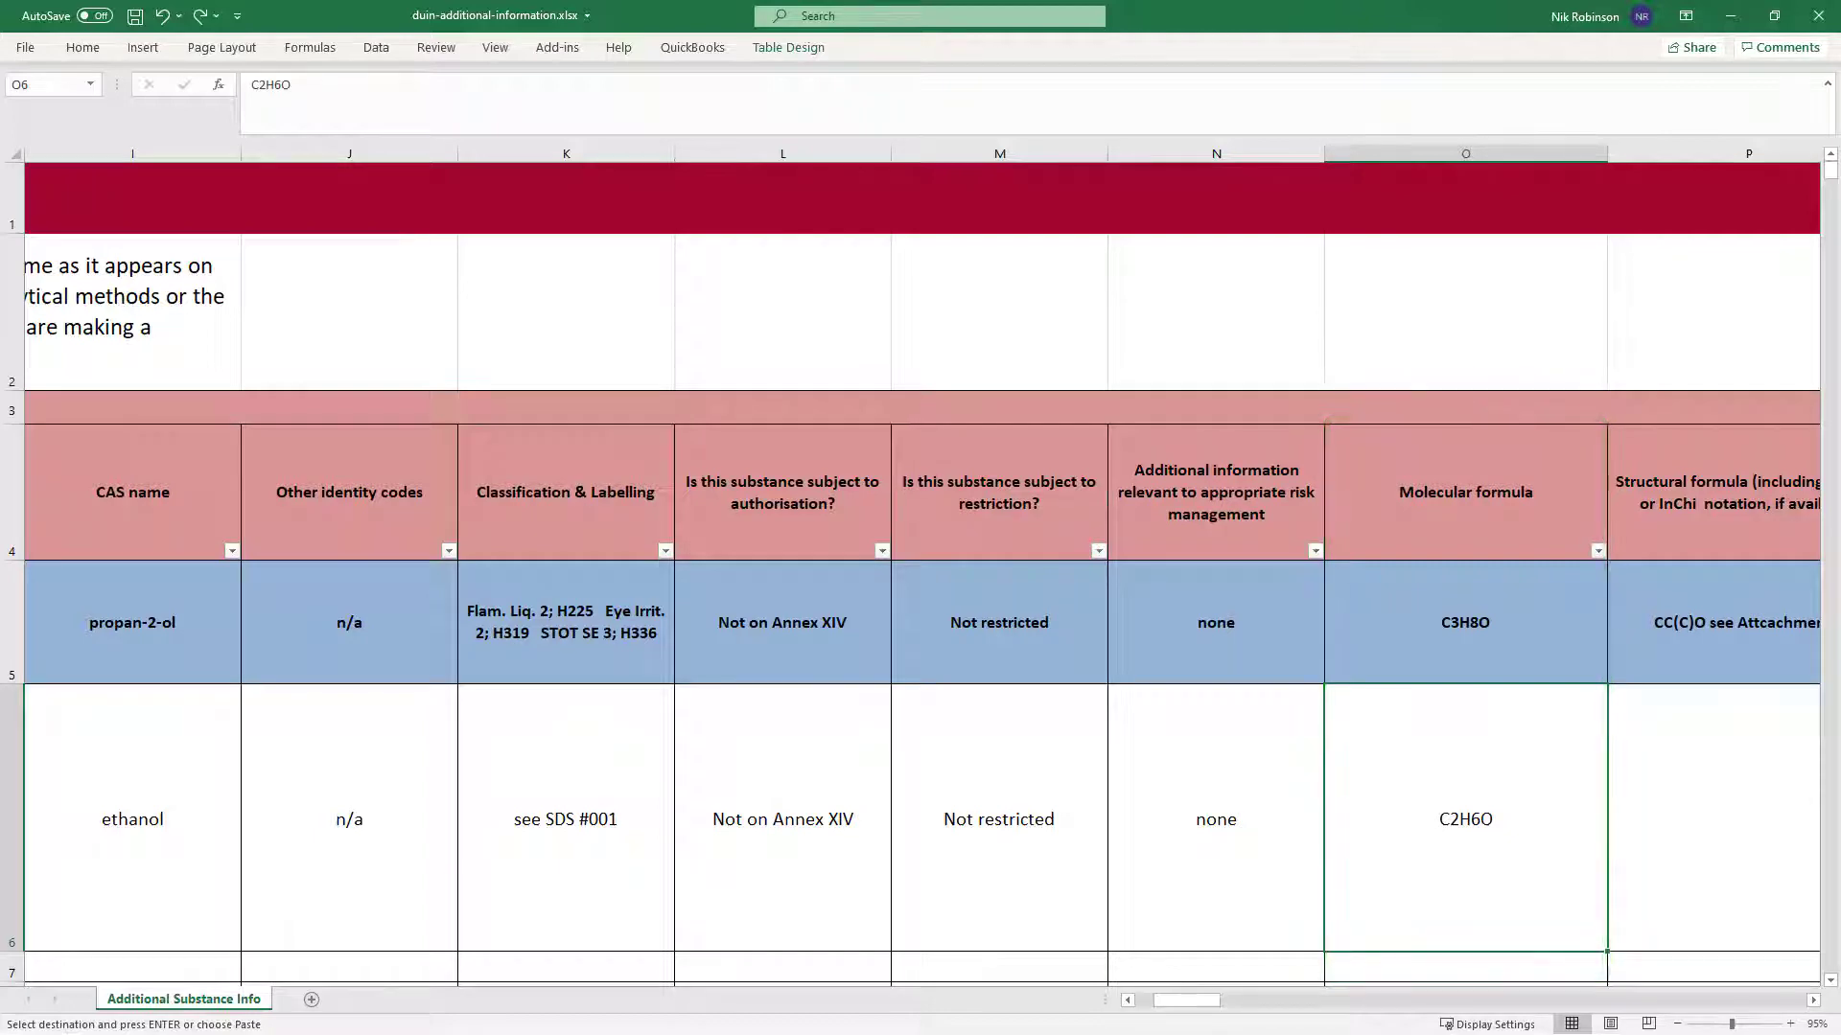
pyautogui.press('Right')
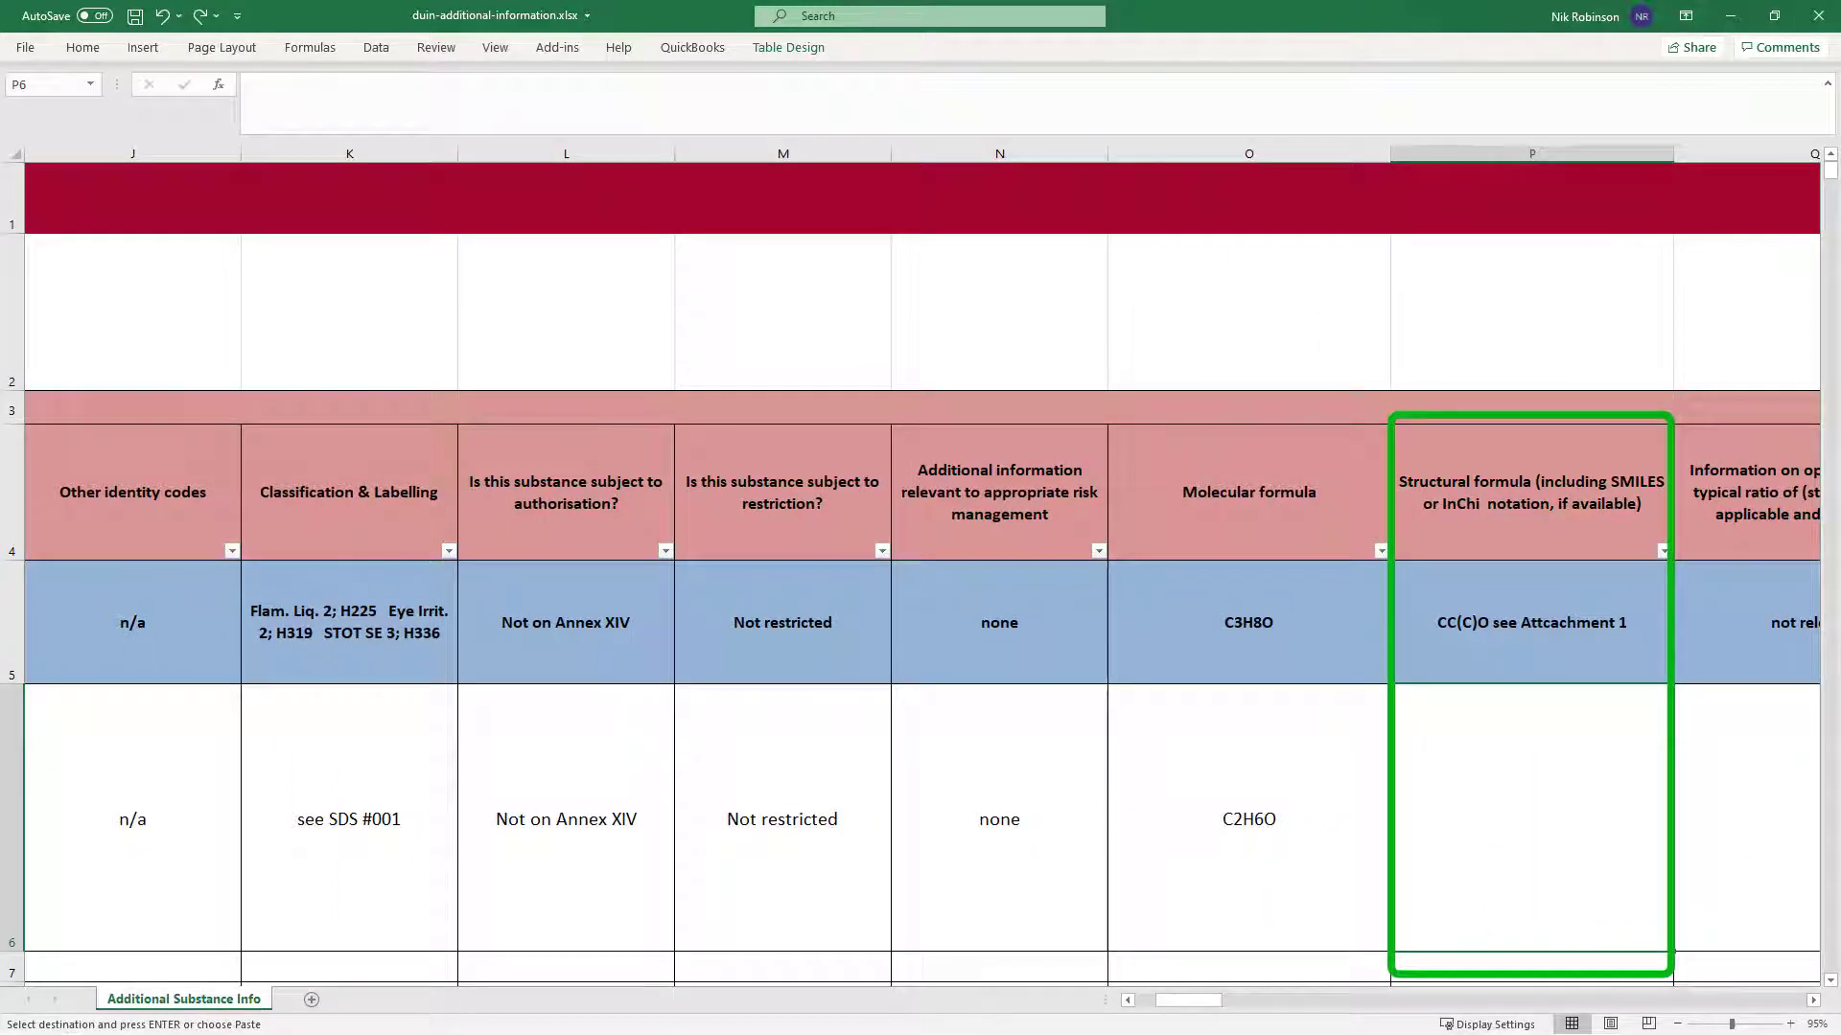
pyautogui.write('CCO')
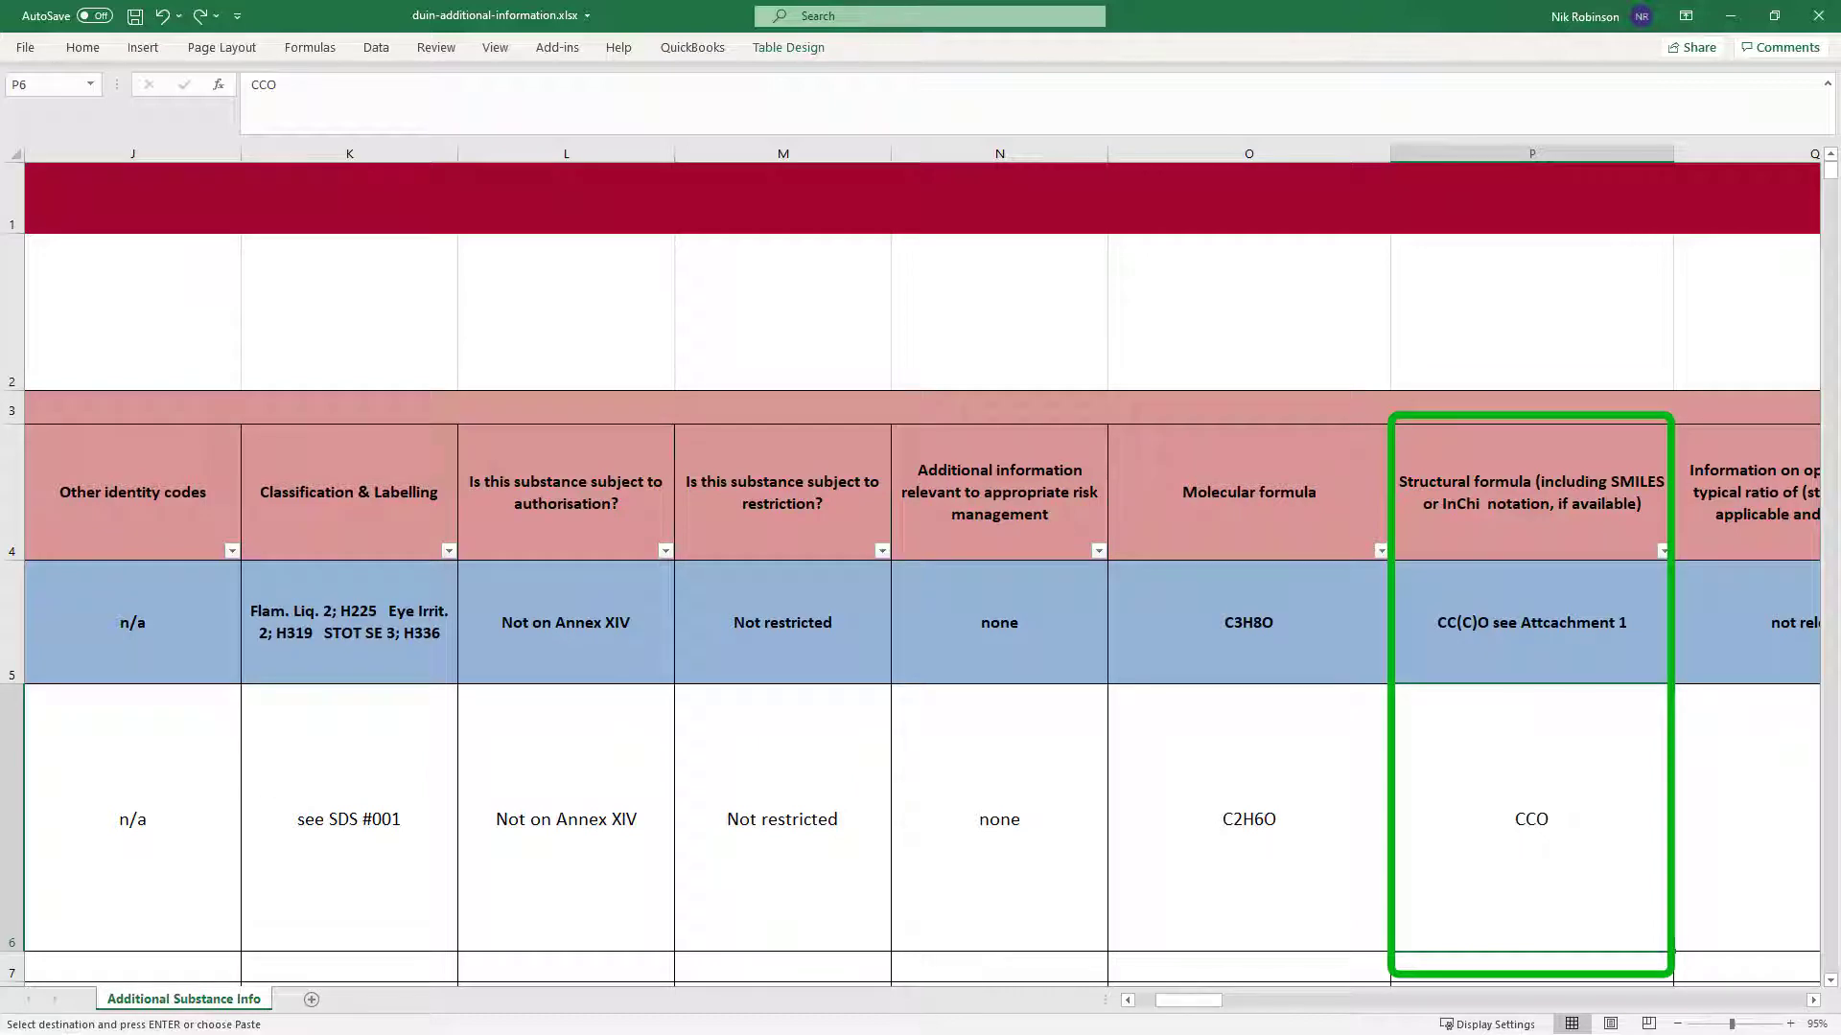
pyautogui.press('Right')
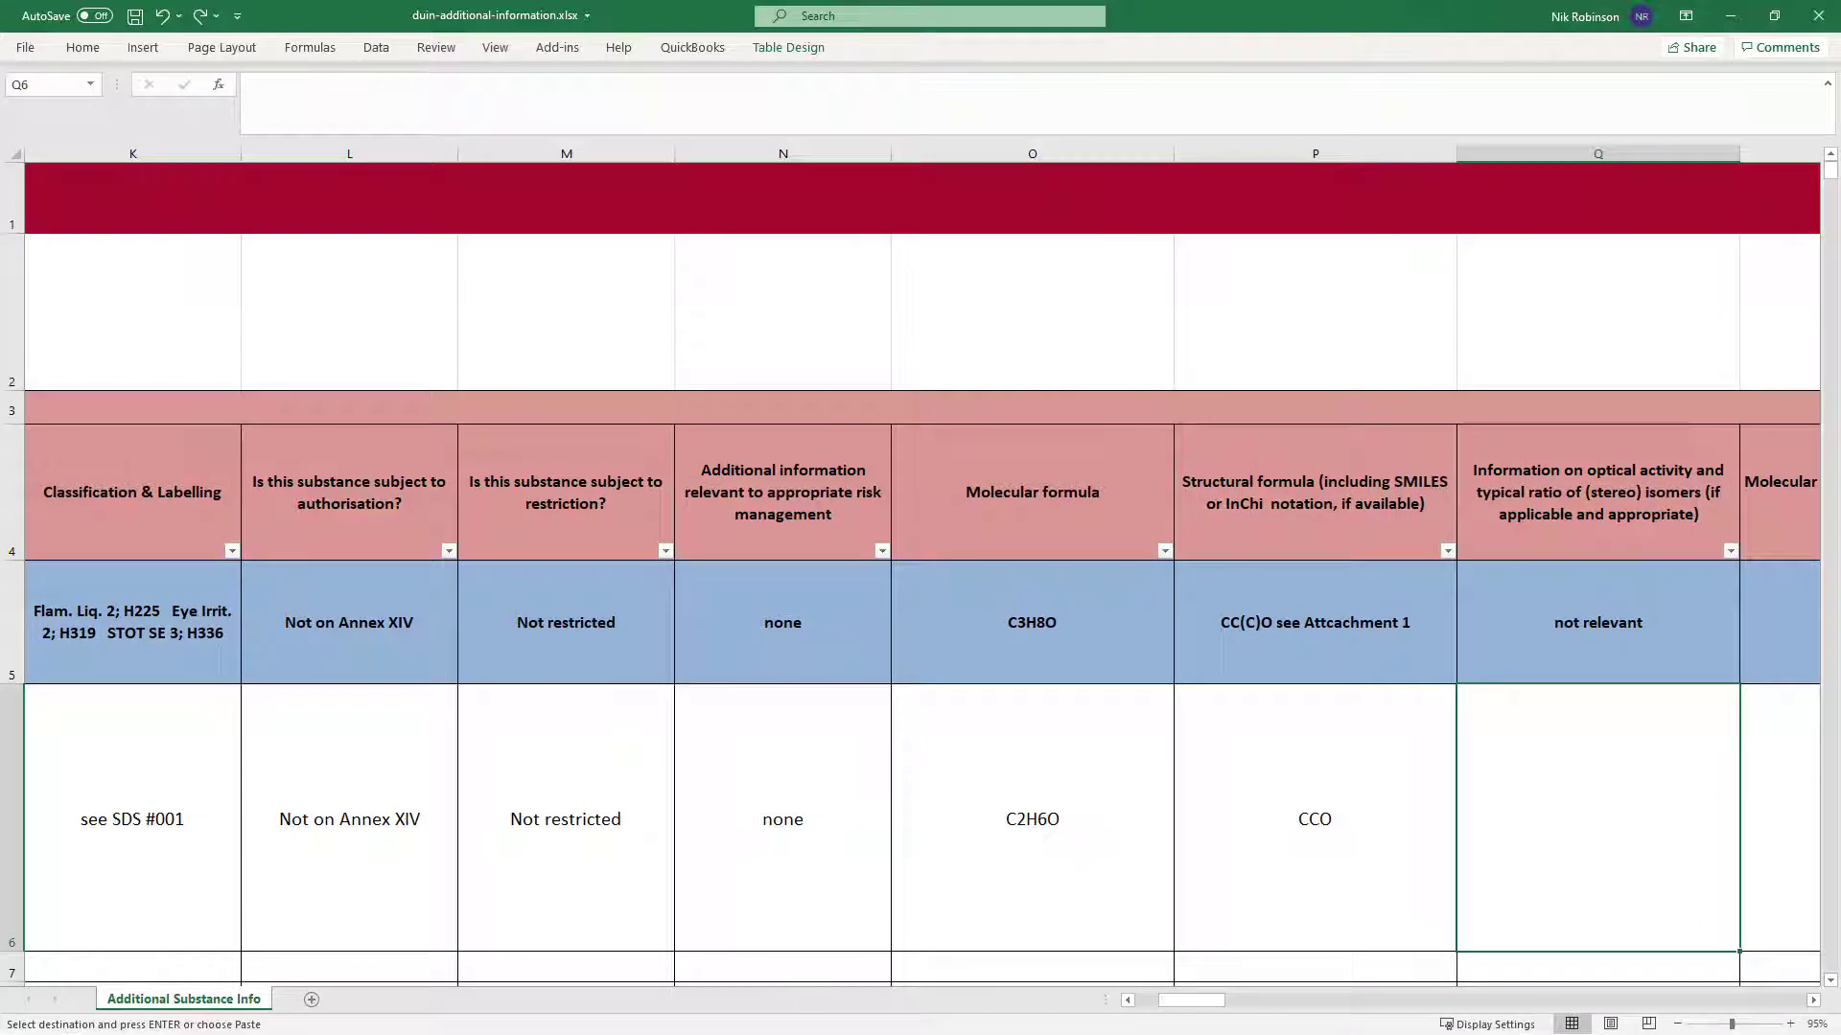
pyautogui.write('n/a')
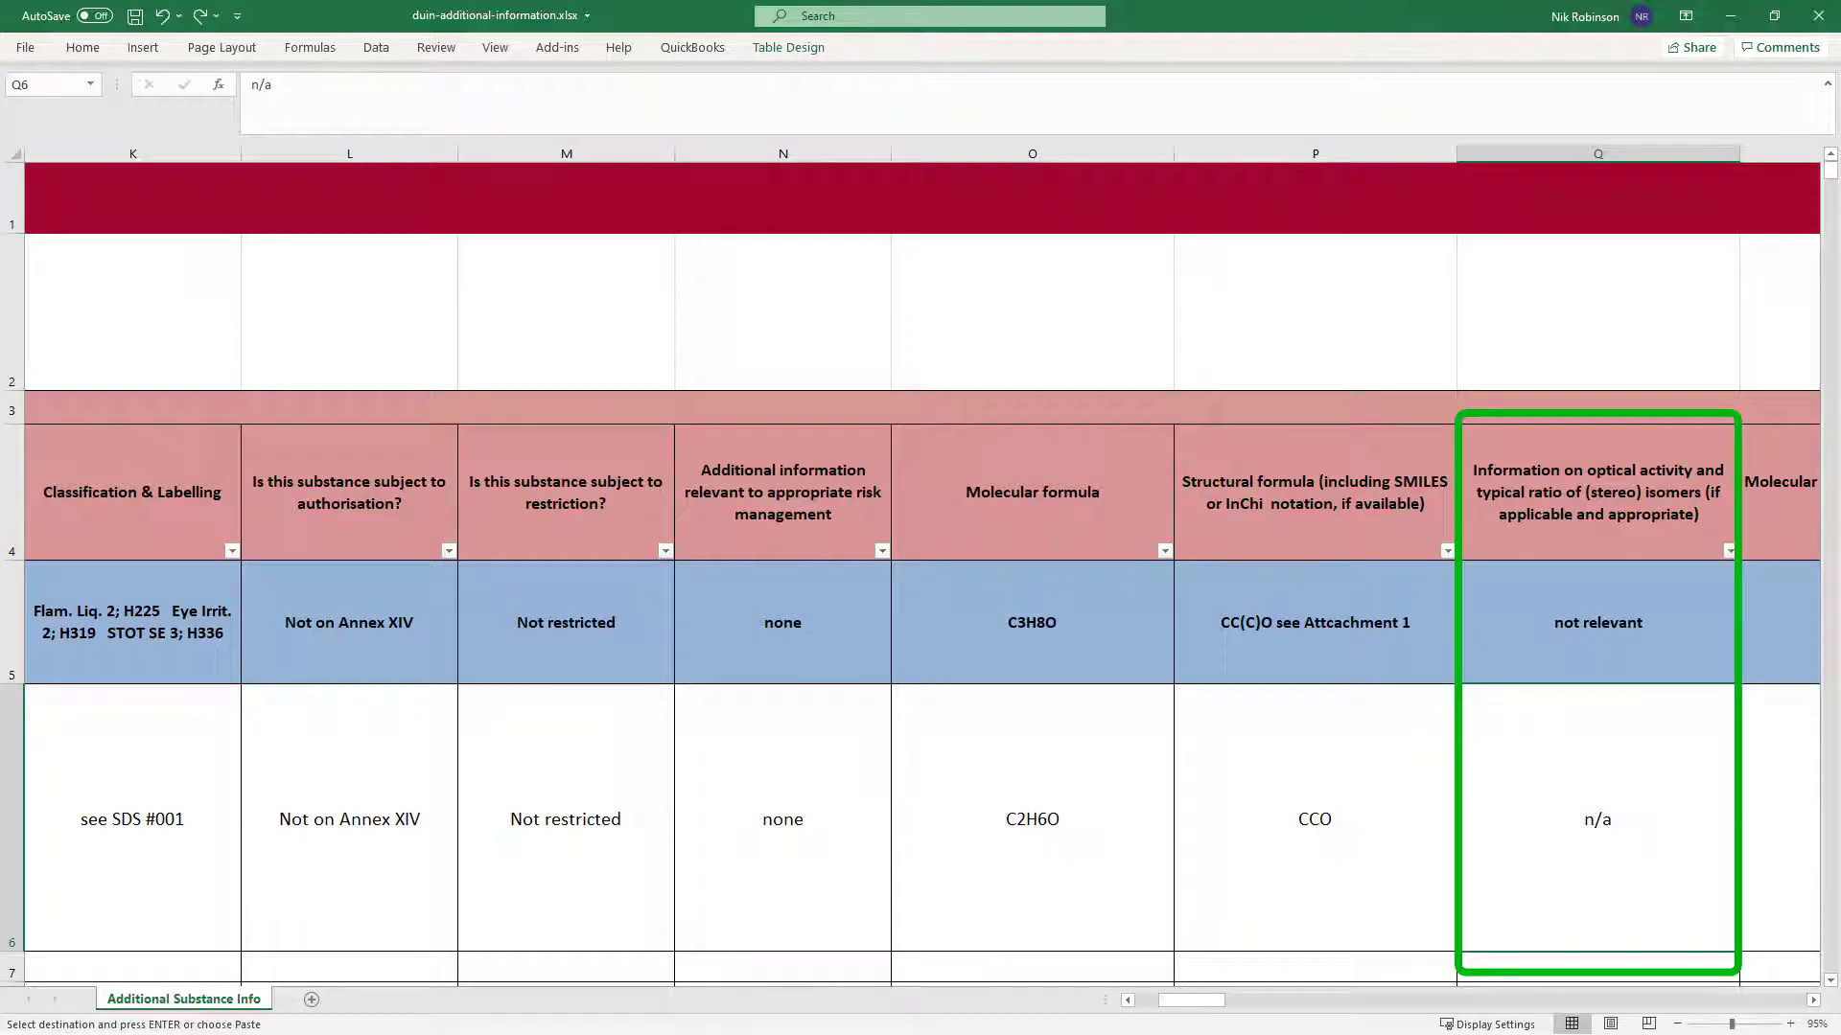
pyautogui.press('Right')
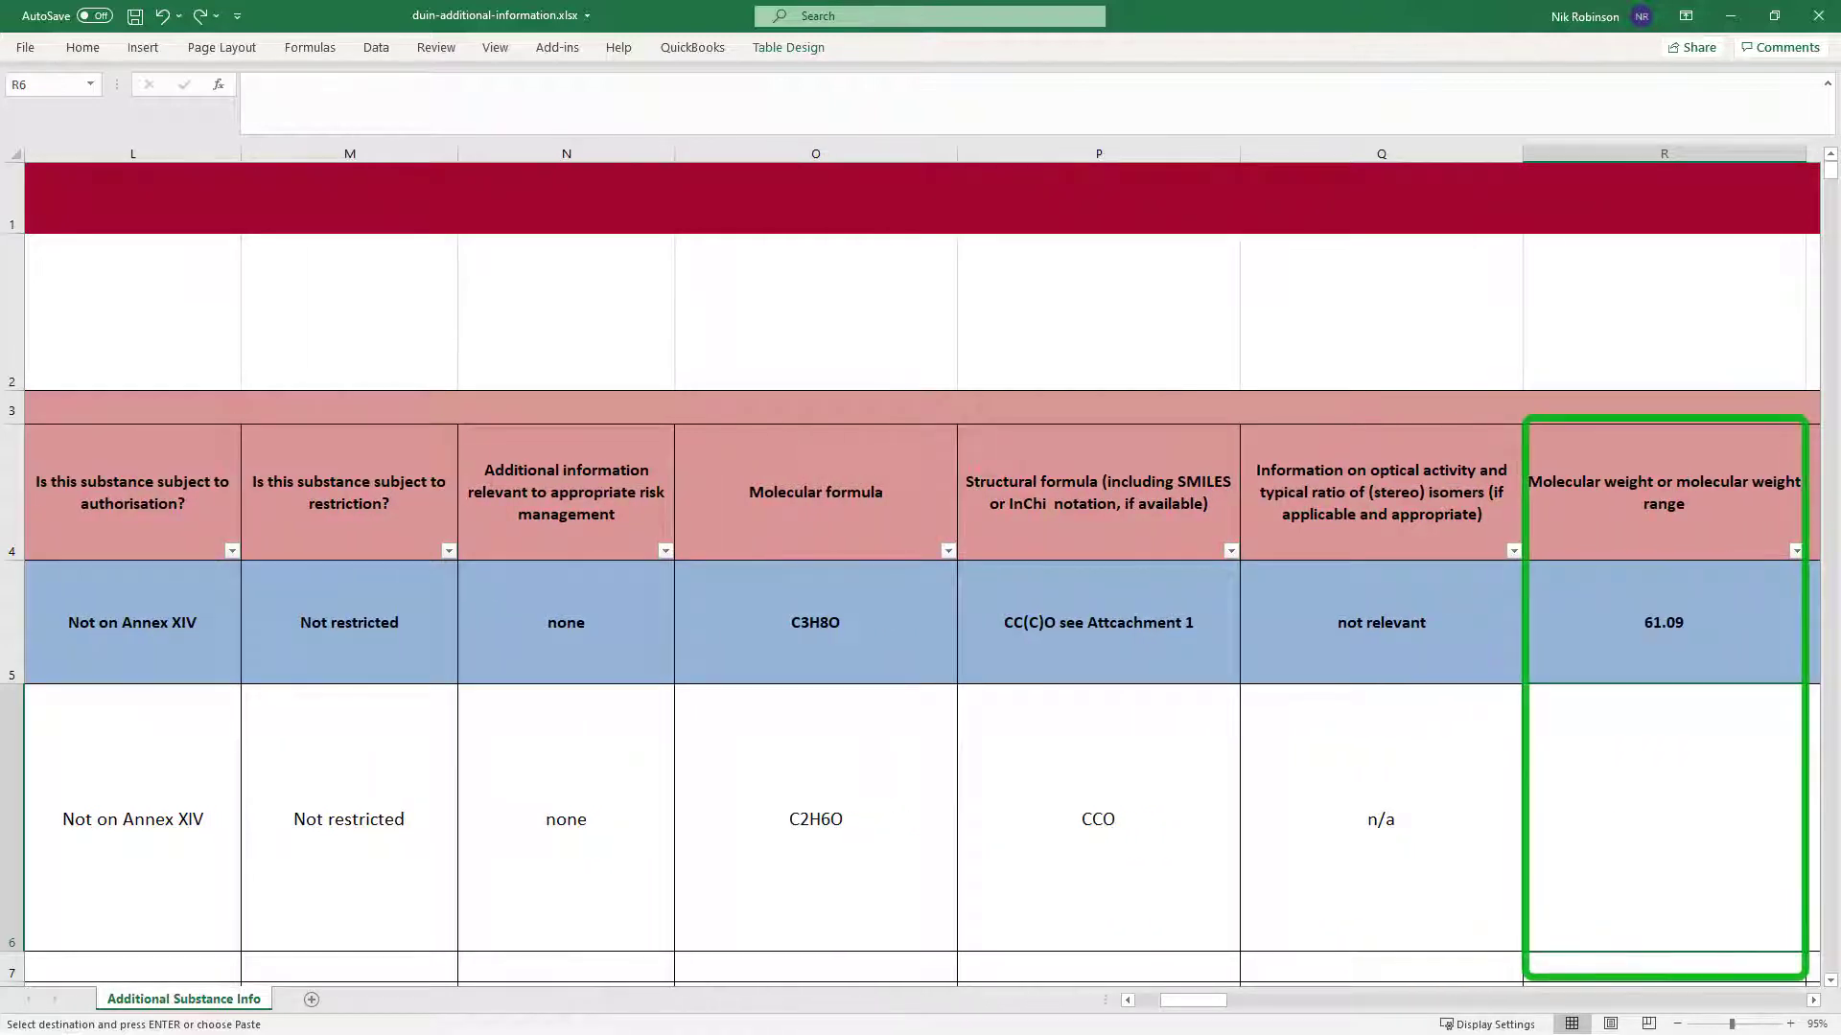
pyautogui.write('46.07')
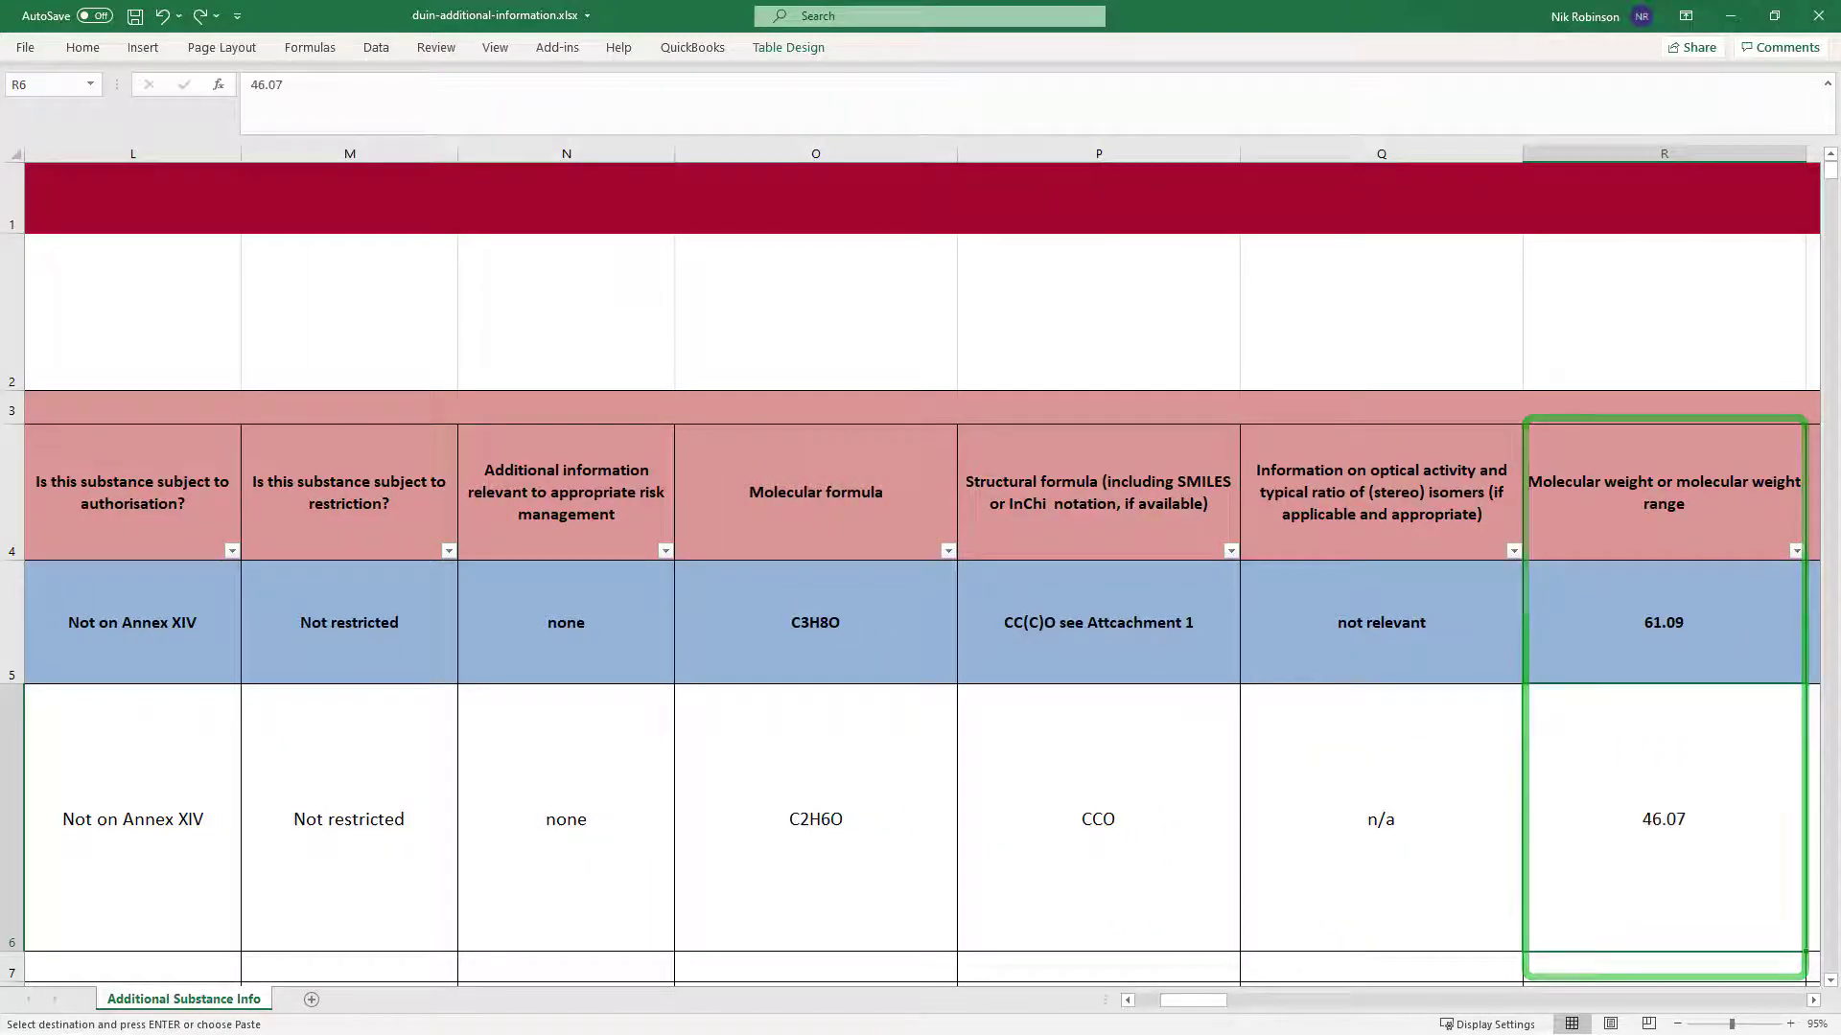
# Step: Set ethanol's degree of purity to 99.9 and enter n/a for nature of impurities, impurity percentage and additives
pyautogui.press('Right')
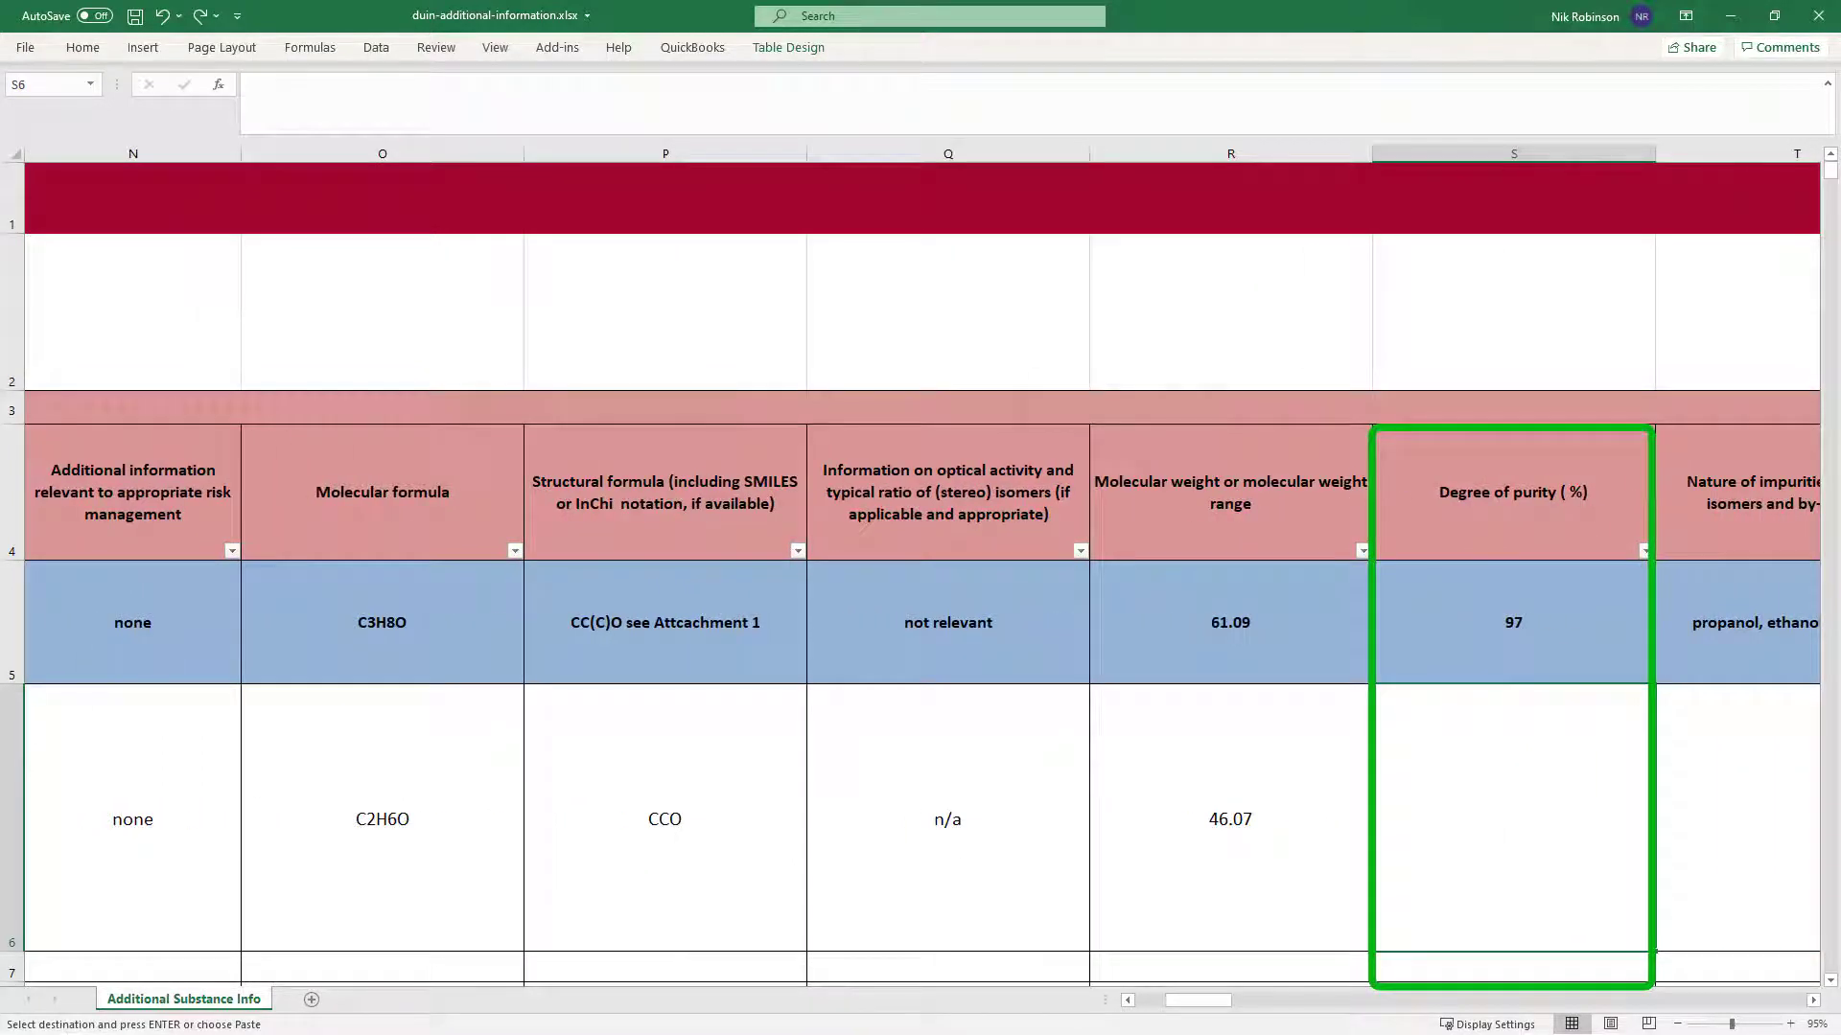
pyautogui.write('99.9')
pyautogui.press('Right')
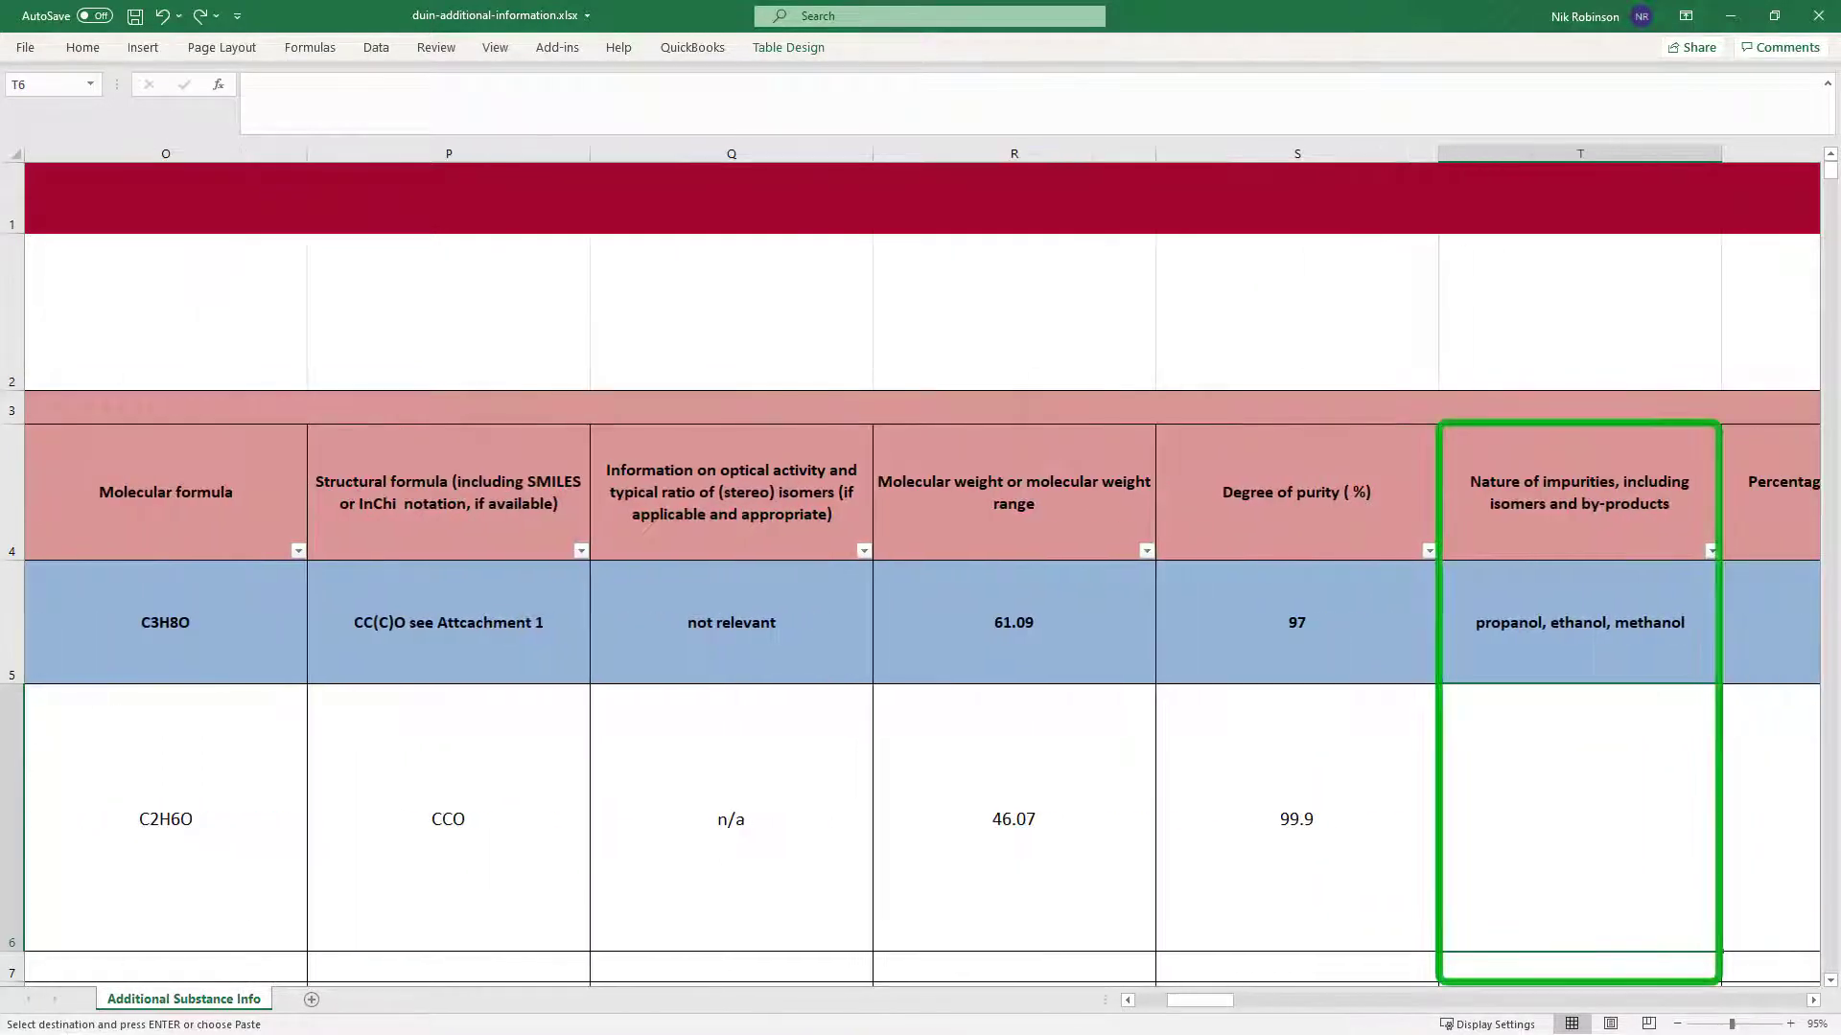
pyautogui.write('n/a')
pyautogui.press('Right')
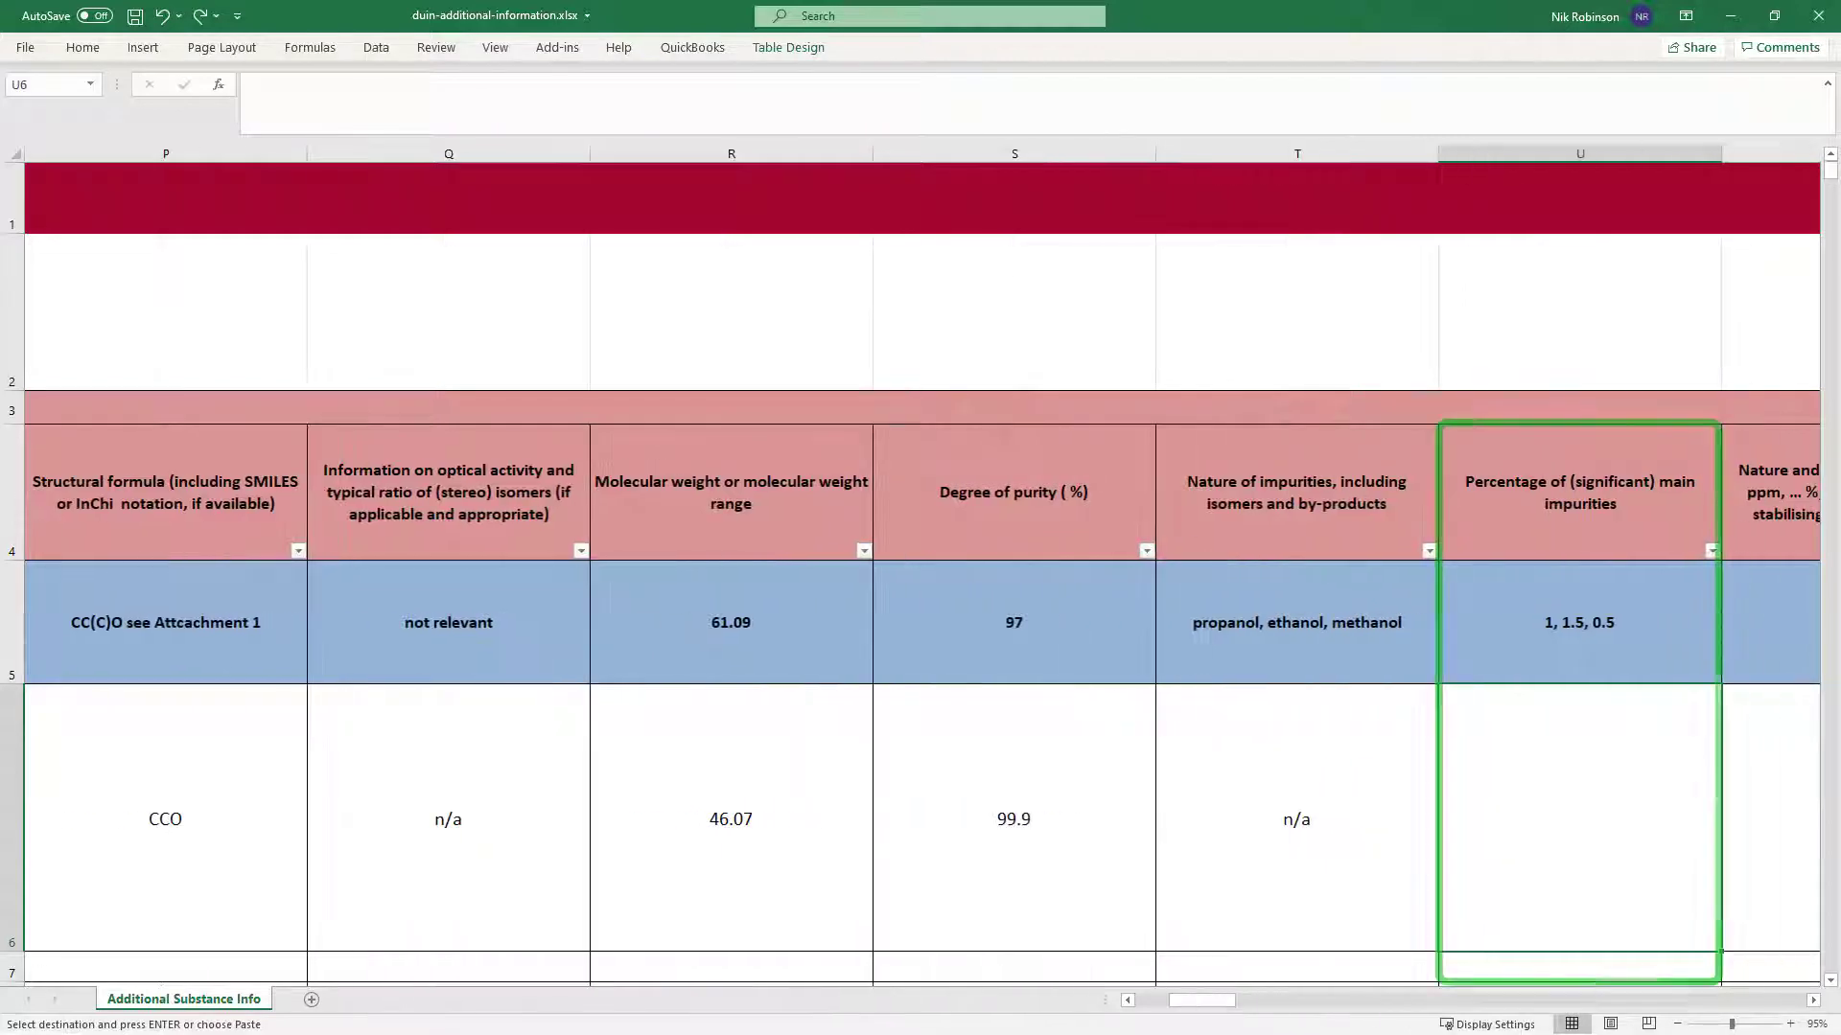
pyautogui.write('n/a')
pyautogui.press('Right')
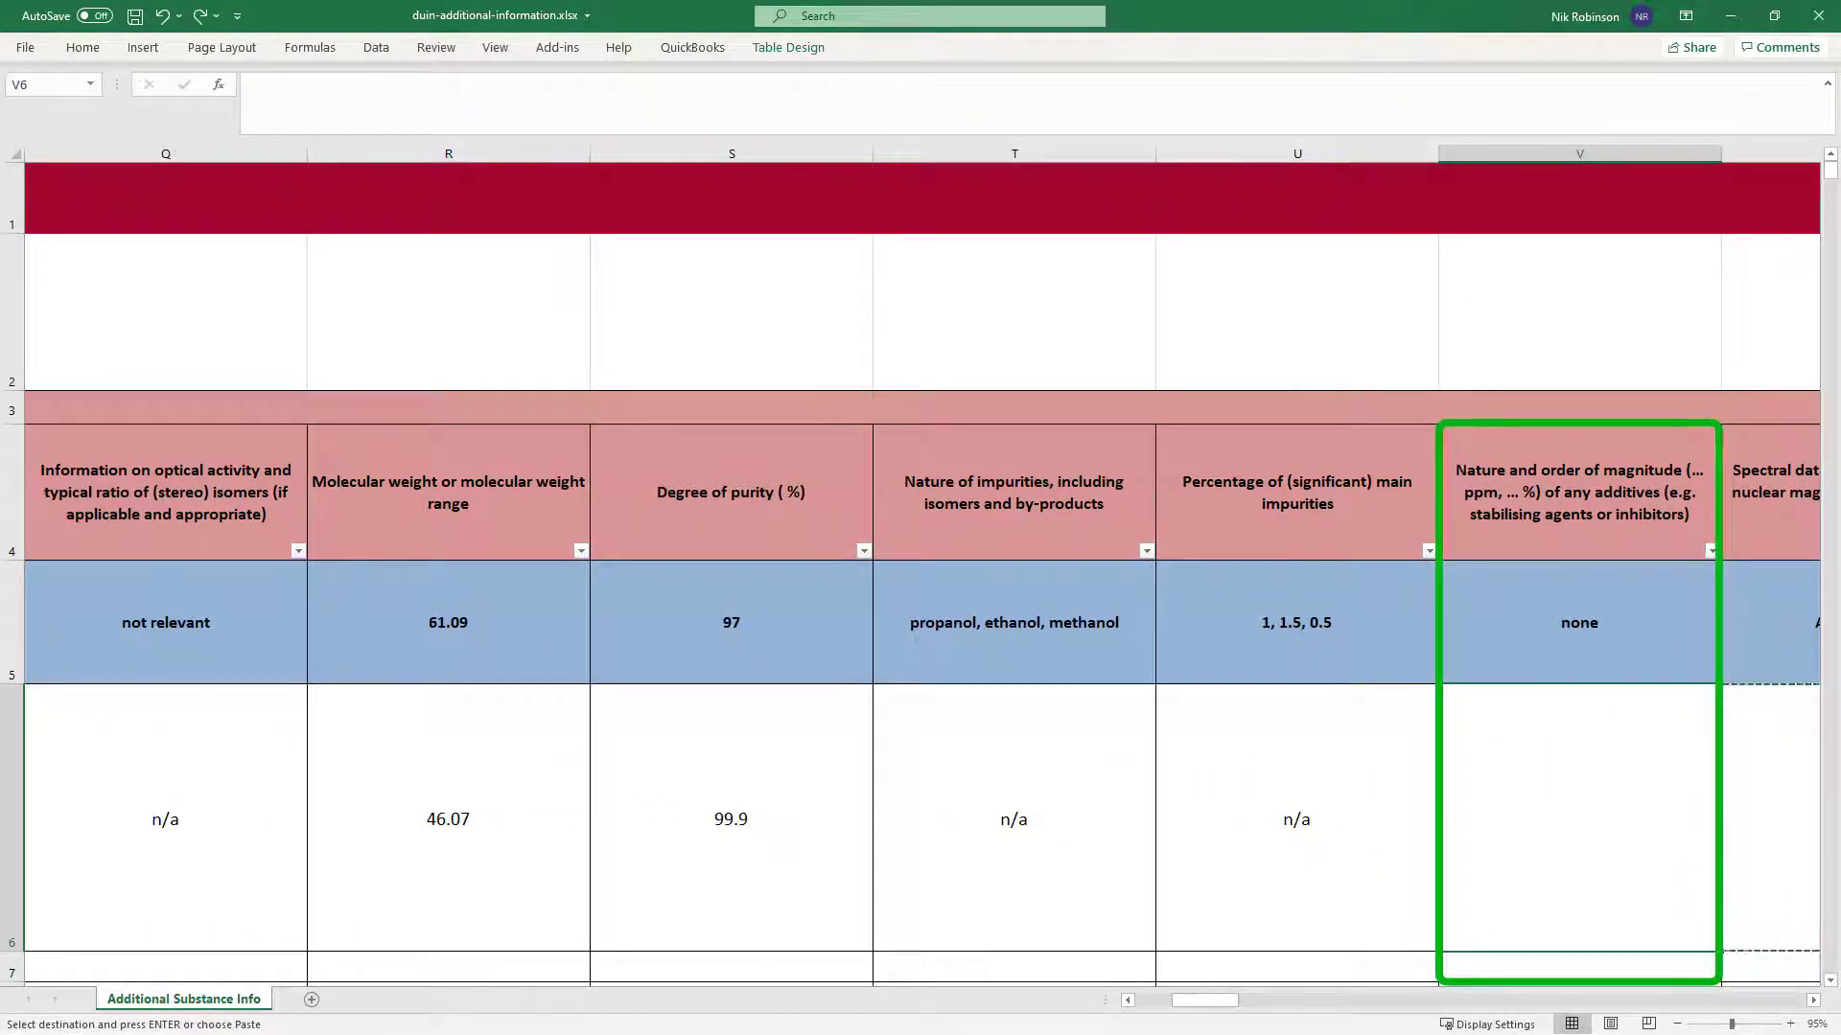
pyautogui.write('n/a')
# Step: Enter n/a for ethanol's spectral data and for its high-pressure liquid or gas chromatogram
pyautogui.press('Right')
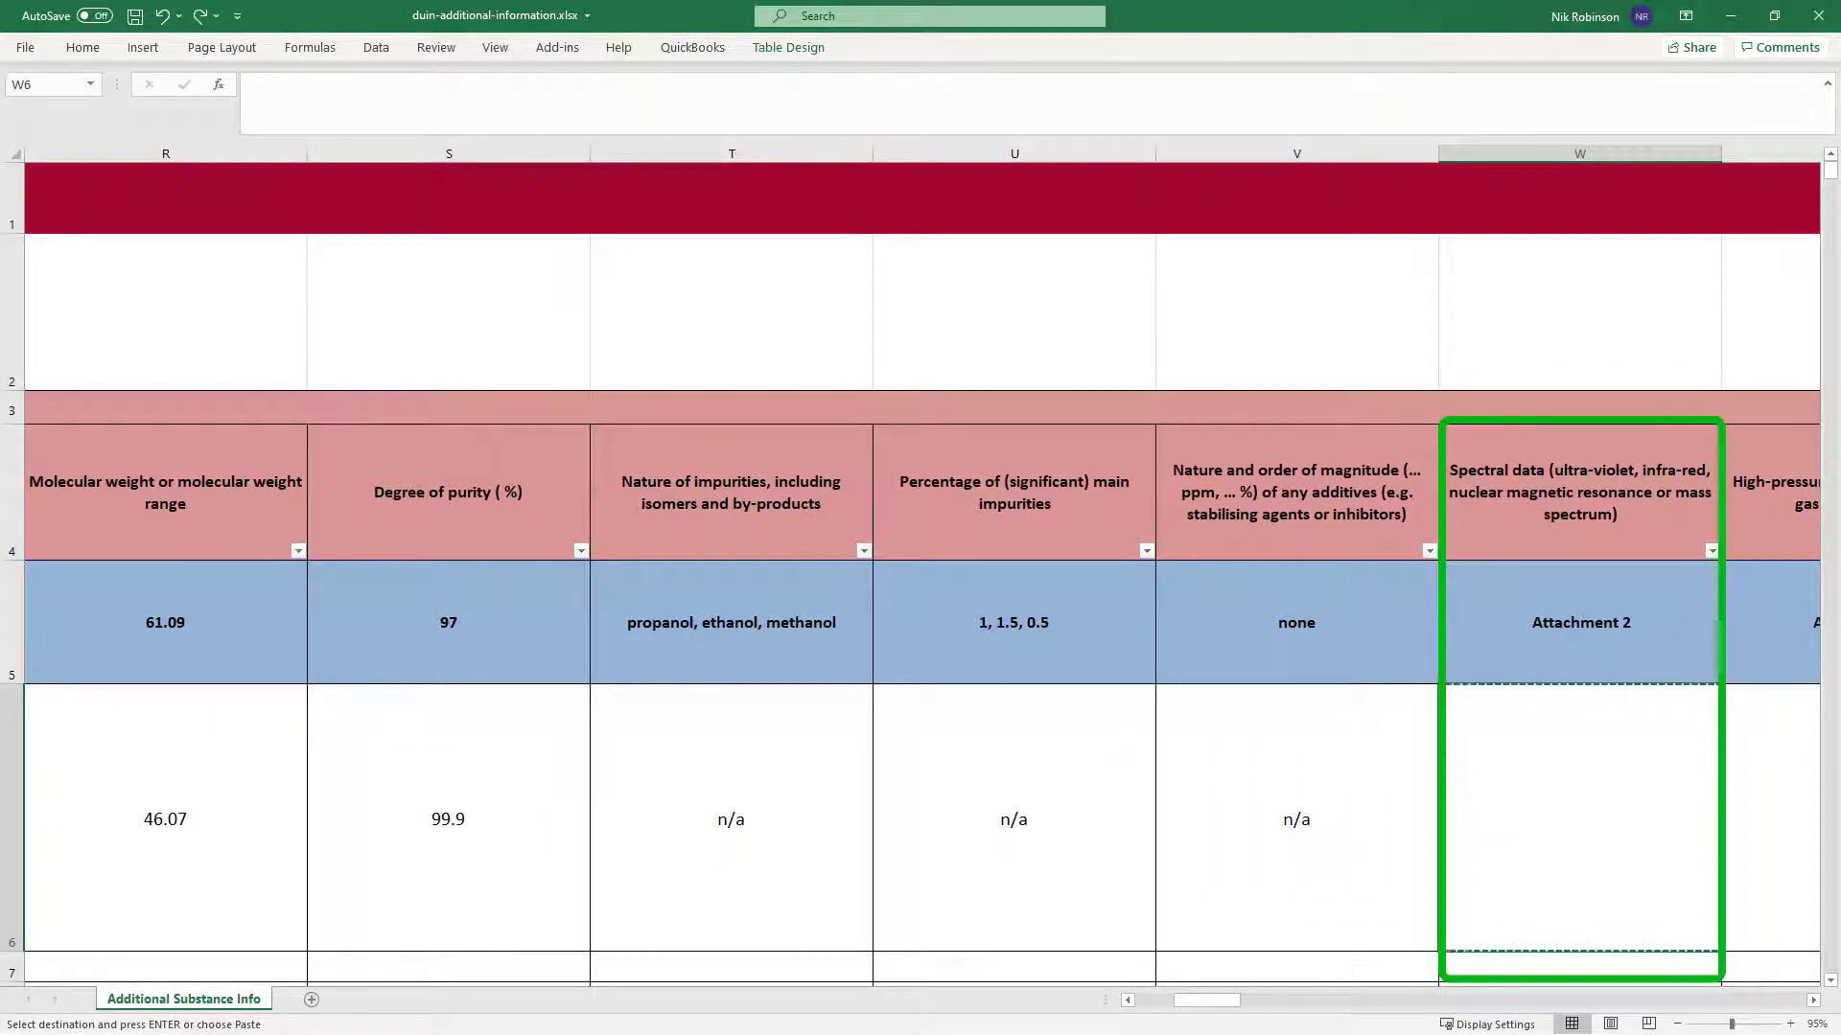
pyautogui.write('n/a')
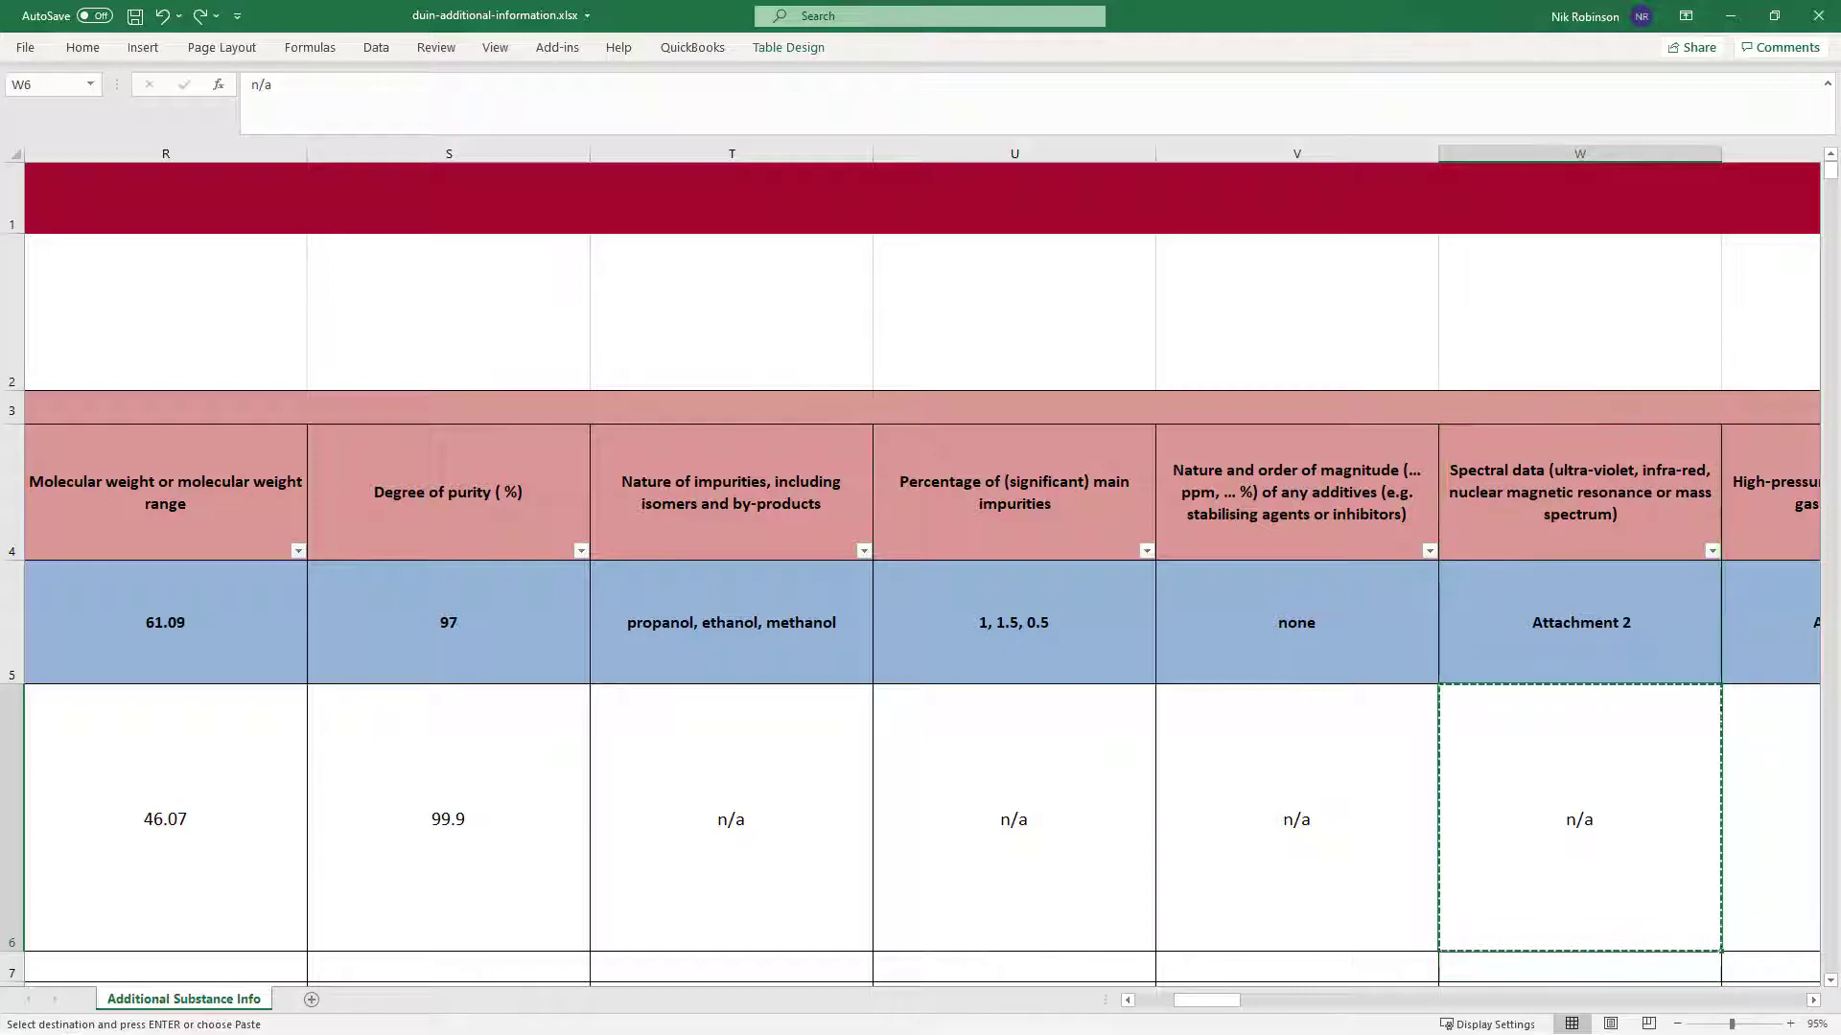
pyautogui.press('Right')
pyautogui.write('n/a')
pyautogui.press('Right')
pyautogui.press('Return')
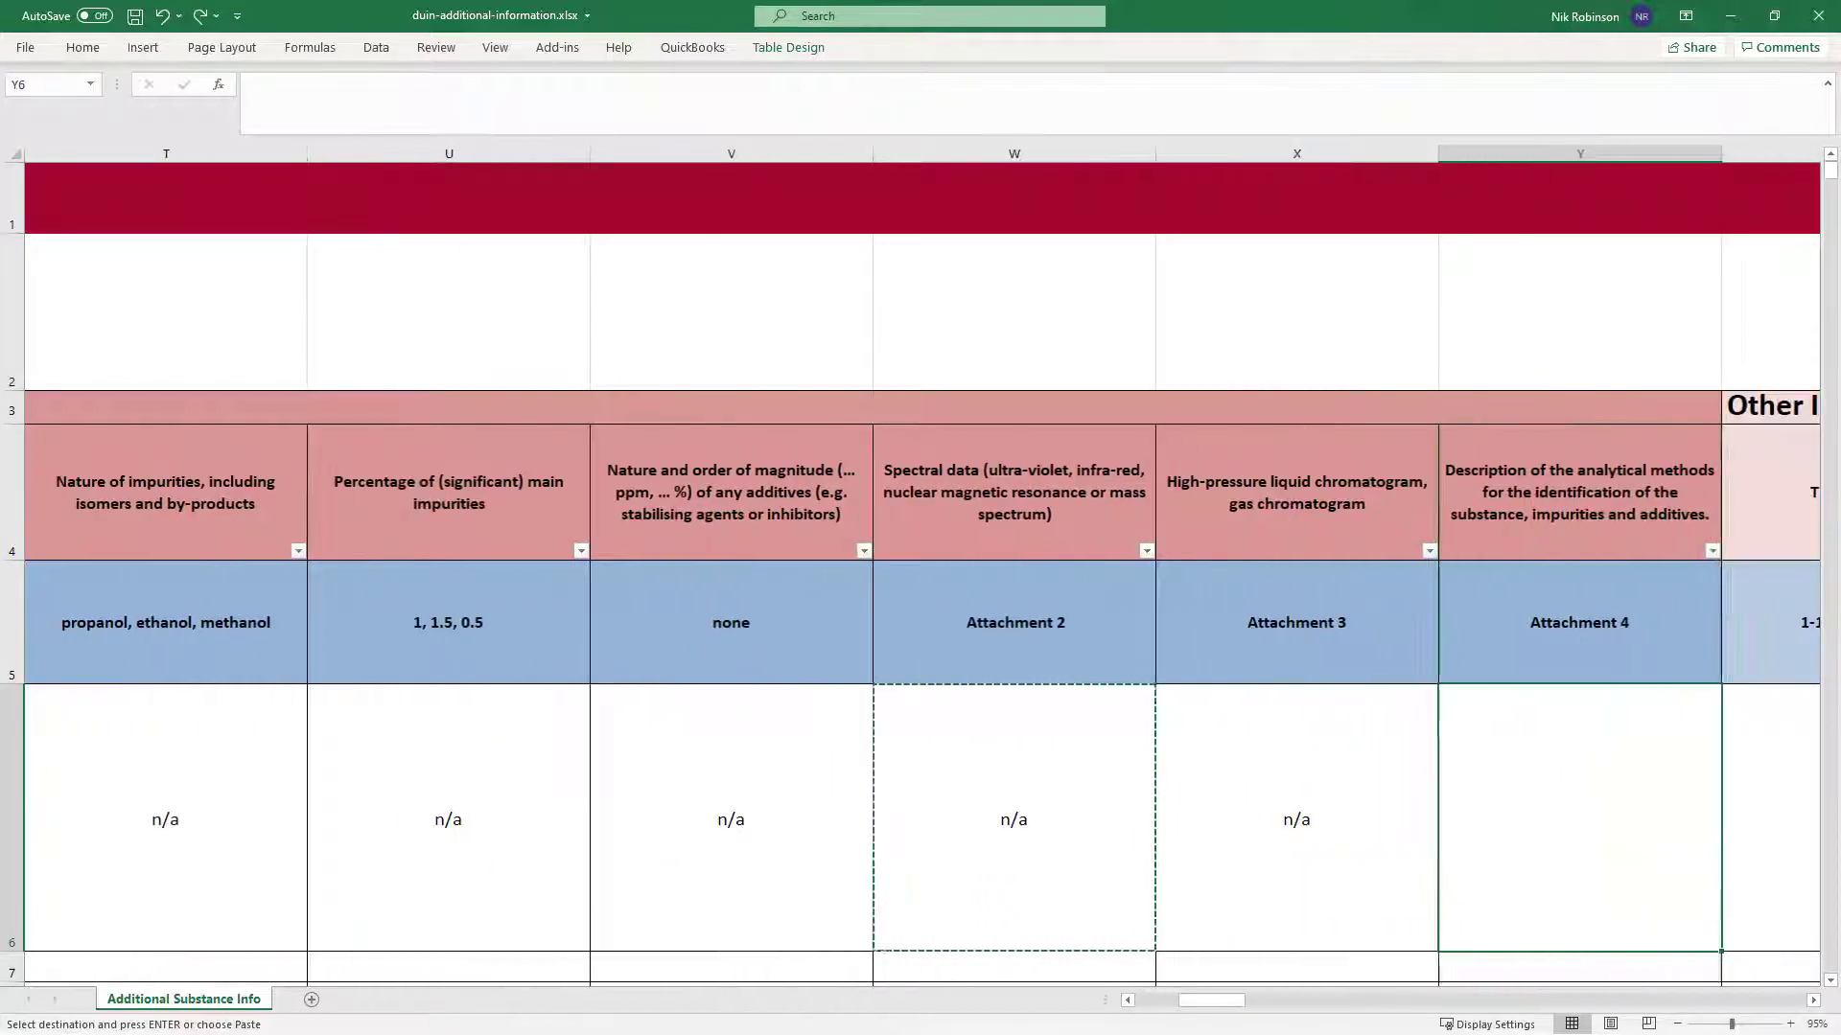
# Step: Enter n/a for ethanol's description of analytical methods and 1-10 tpa as its tonnage band
pyautogui.press('Right')
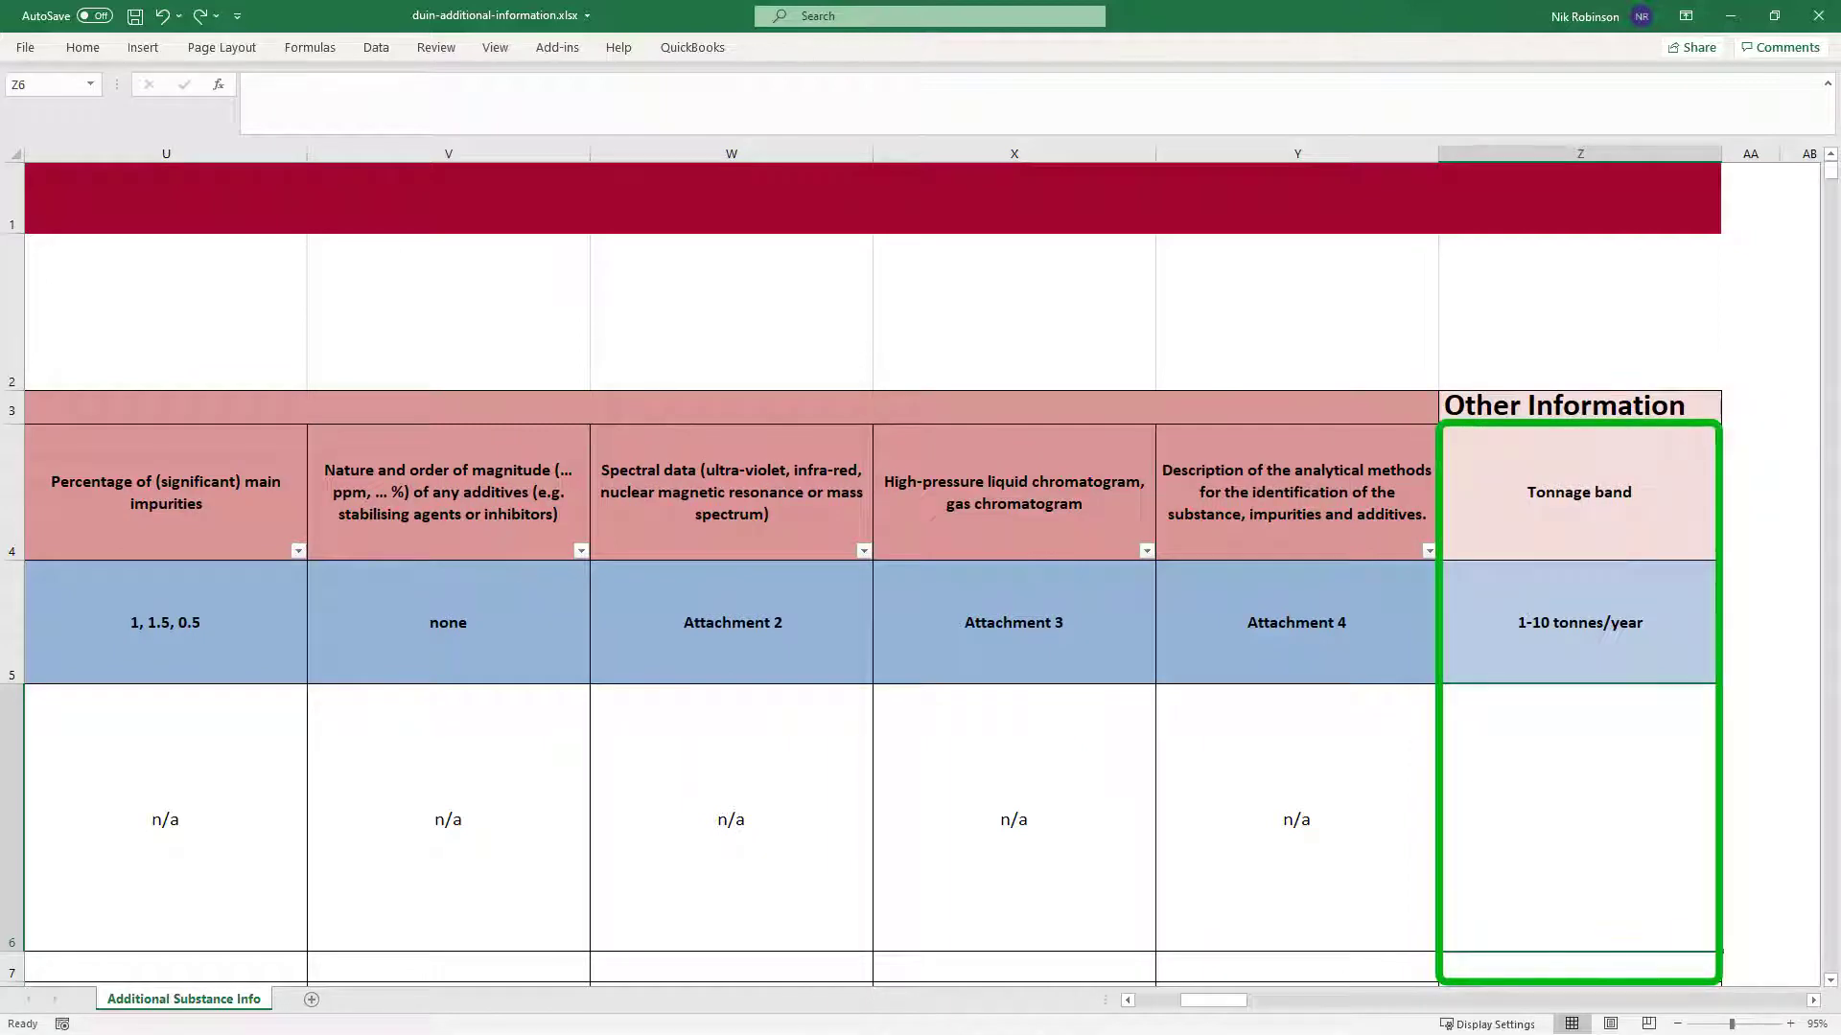
pyautogui.write('1-10 tpa')
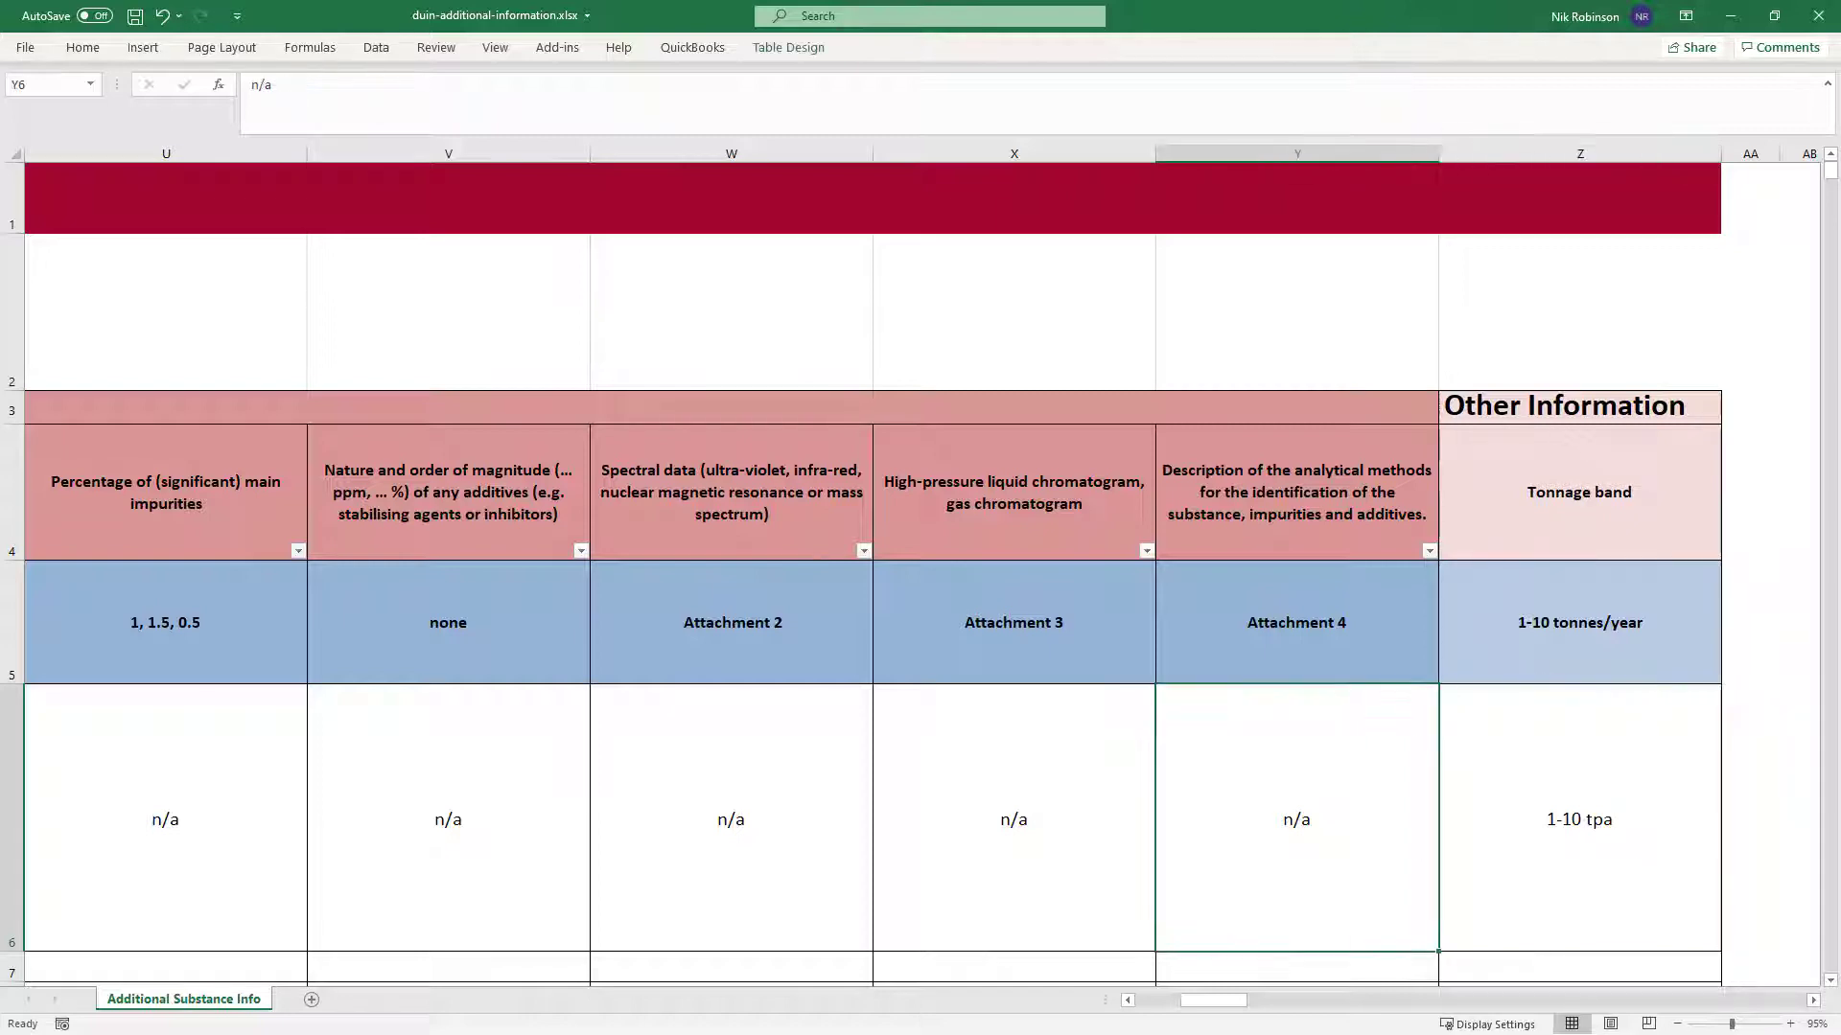
# Step: Copy the DUIN number from the ethanol row into the two empty rows beneath it, rows 7 and 8
pyautogui.press('Home')
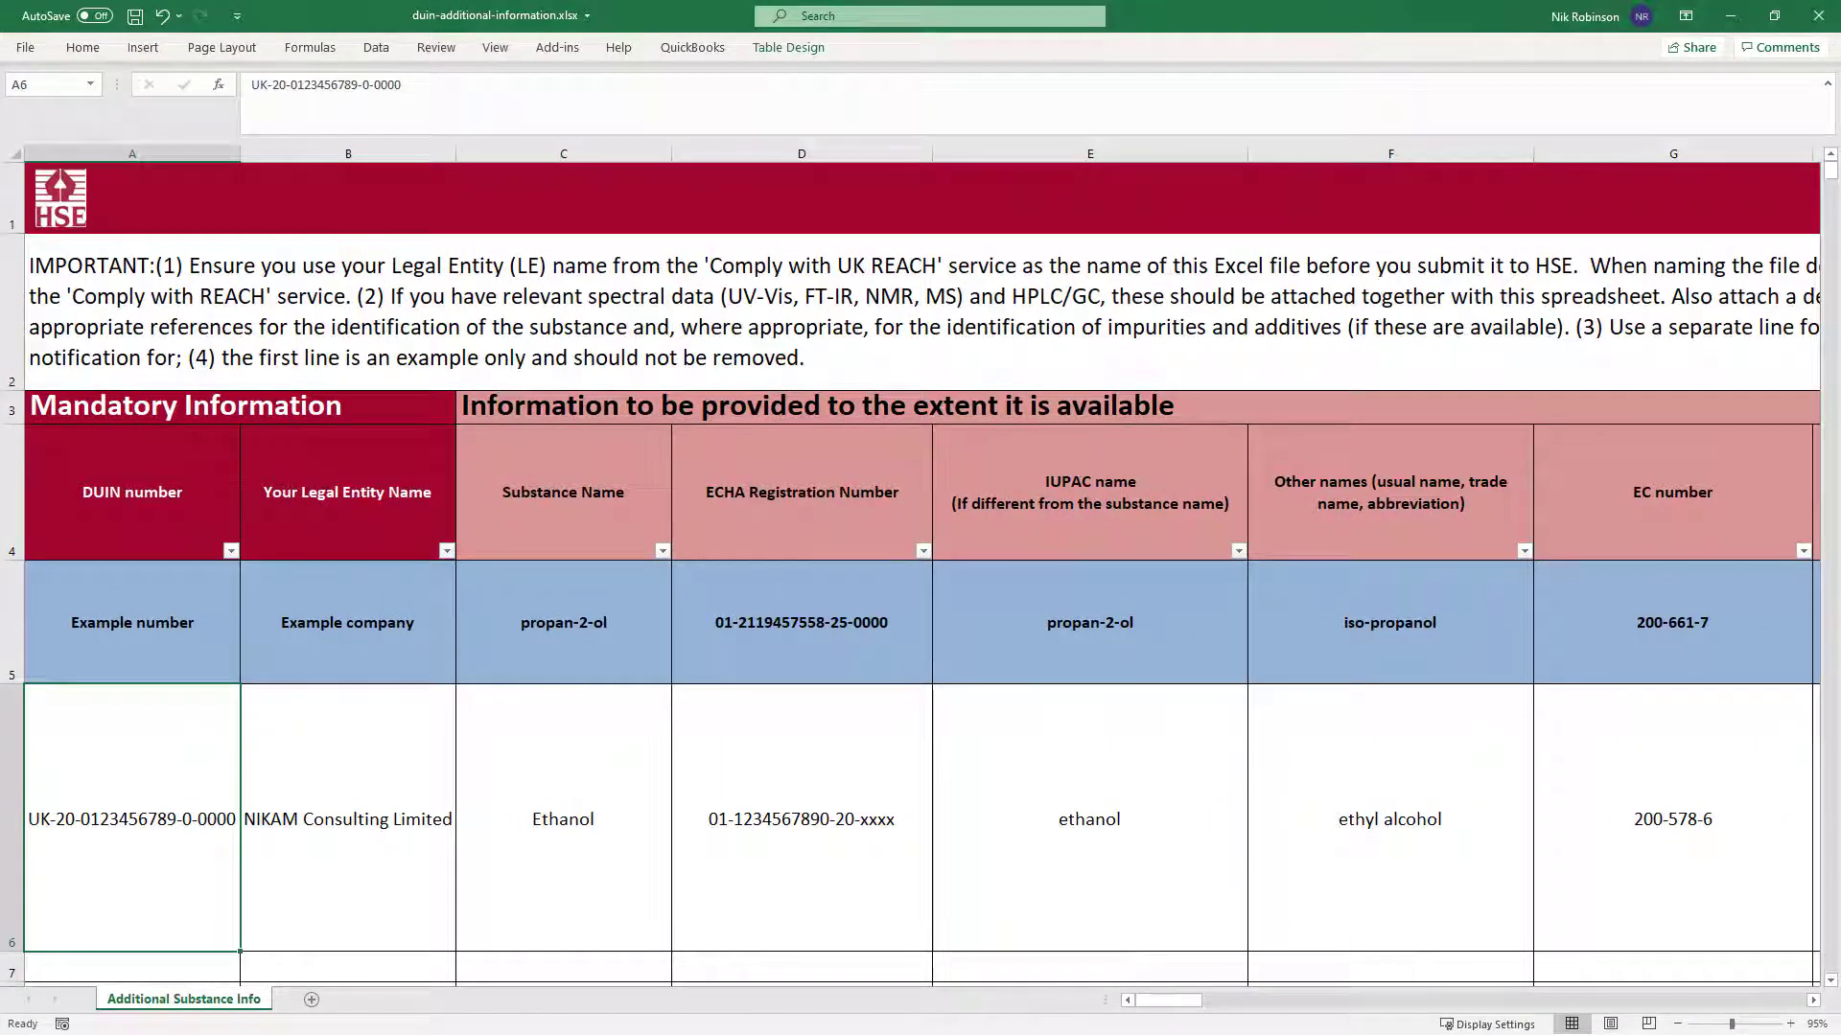
pyautogui.press('Down')
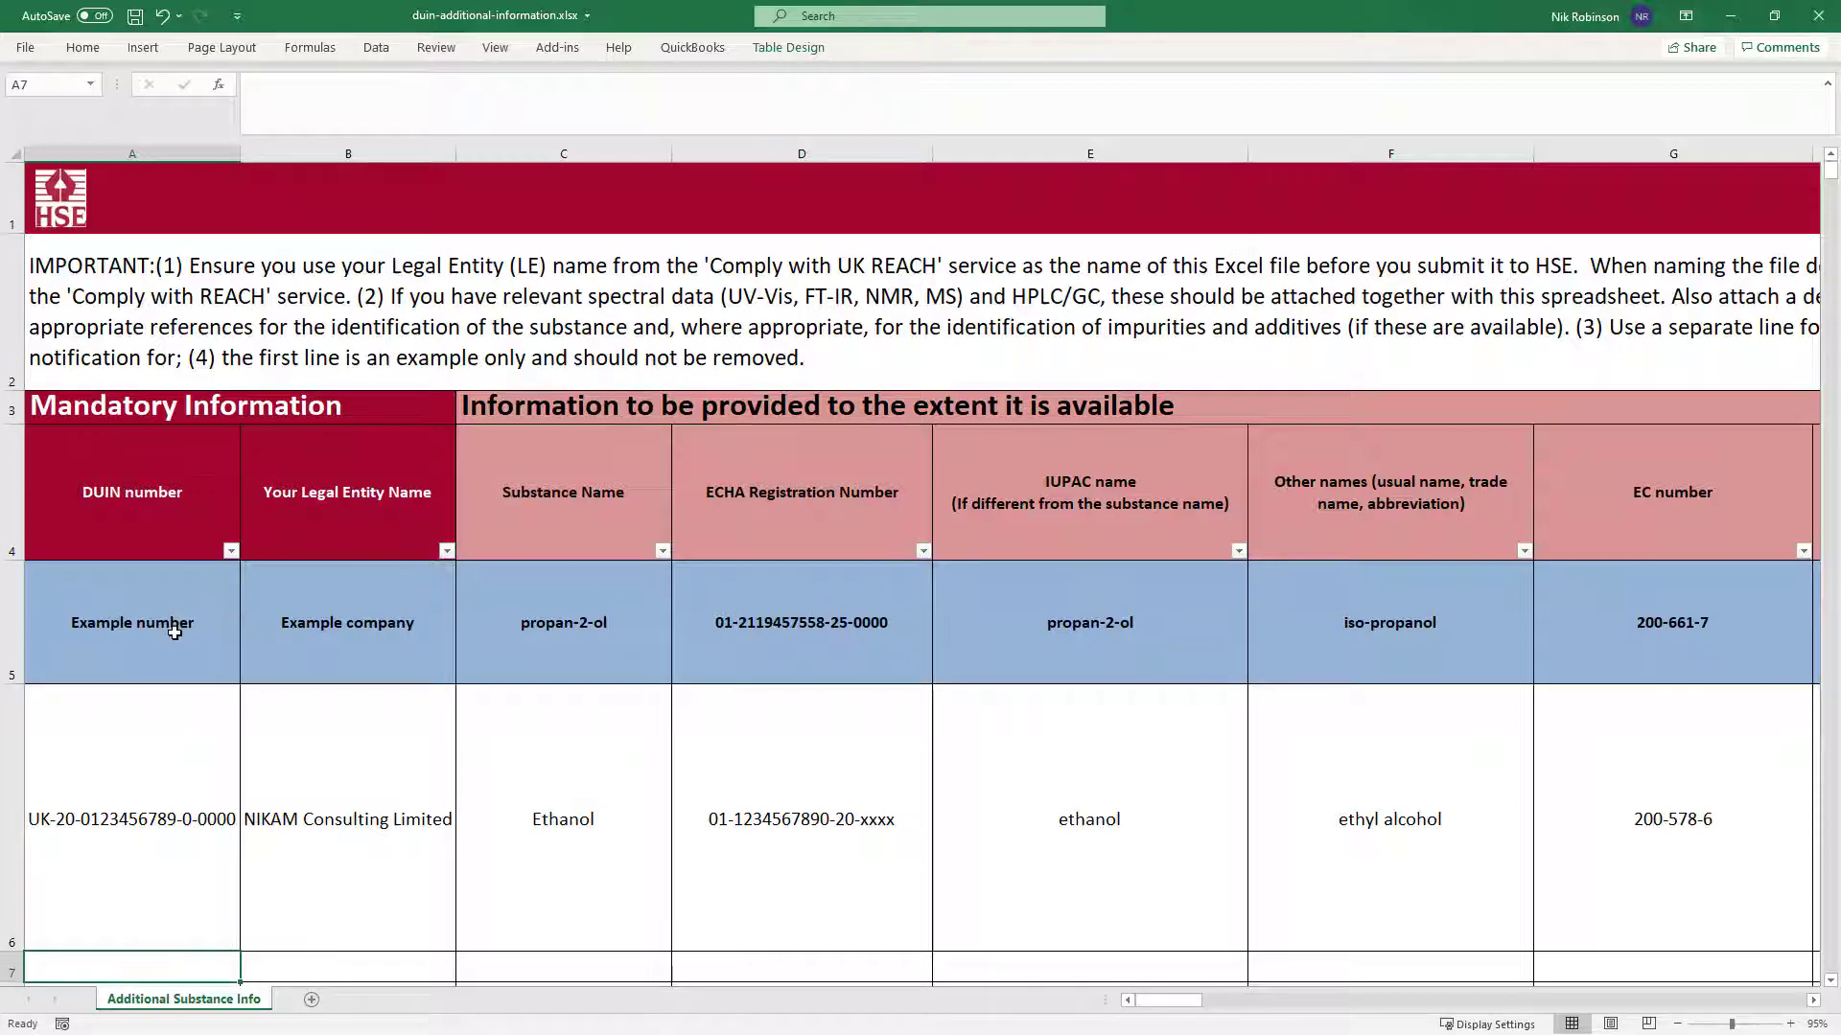
pyautogui.scroll(-1, 174, 633)
pyautogui.click(159, 583)
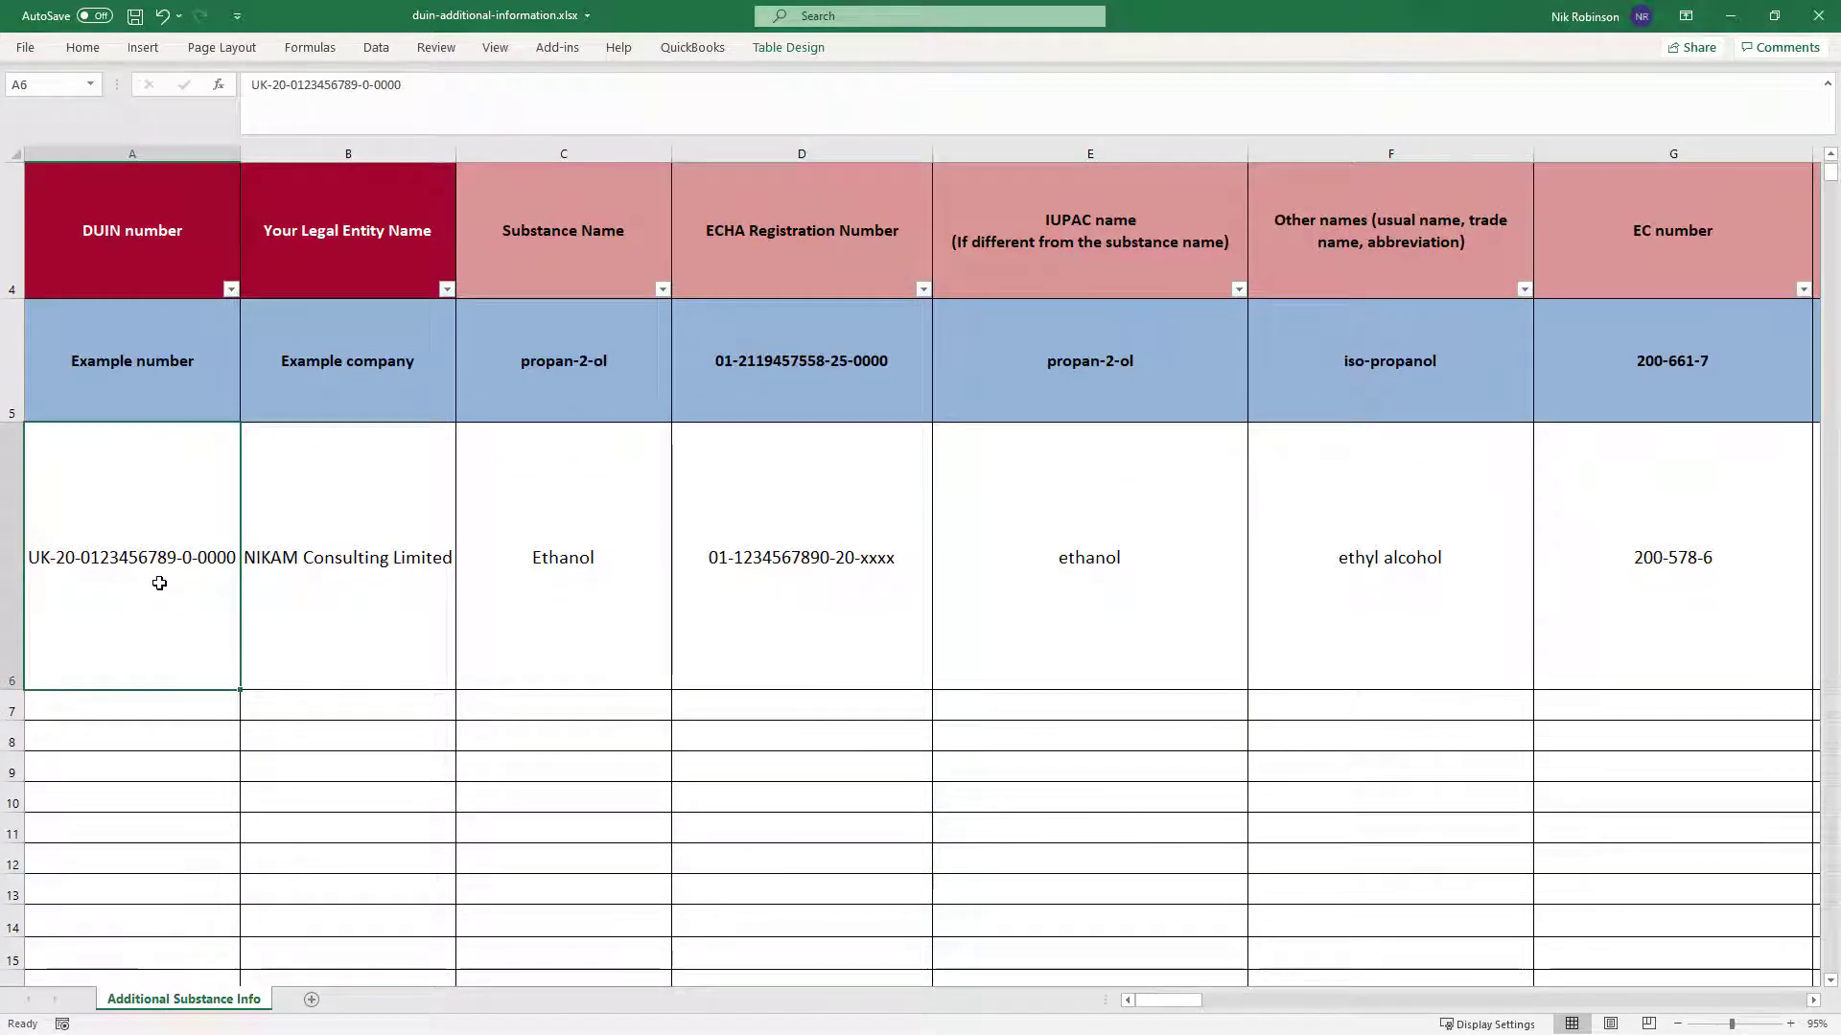
pyautogui.hotkey('ctrl', 'c')
pyautogui.click(156, 703)
pyautogui.hotkey('ctrl', 'v')
pyautogui.click(169, 739)
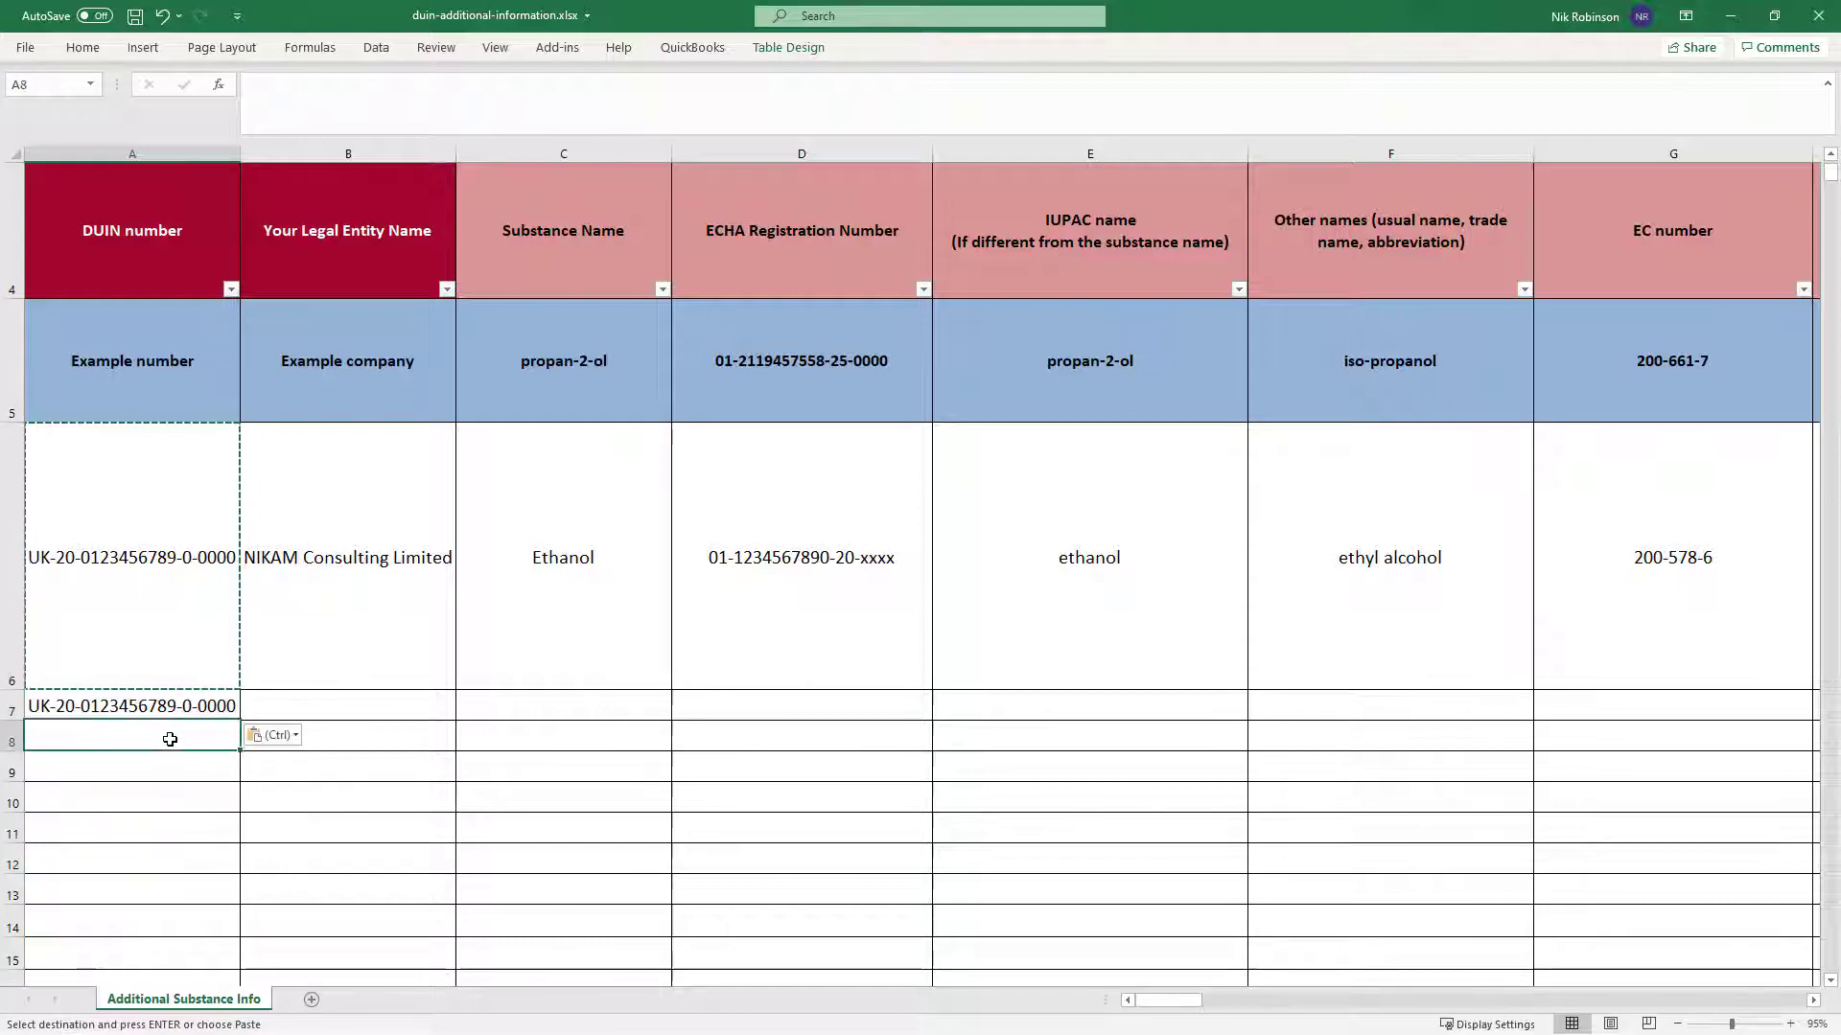
pyautogui.hotkey('ctrl', 'v')
# Step: Copy the legal entity name NIKAM Consulting Limited from the ethanol row into rows 7 and 8
pyautogui.click(351, 601)
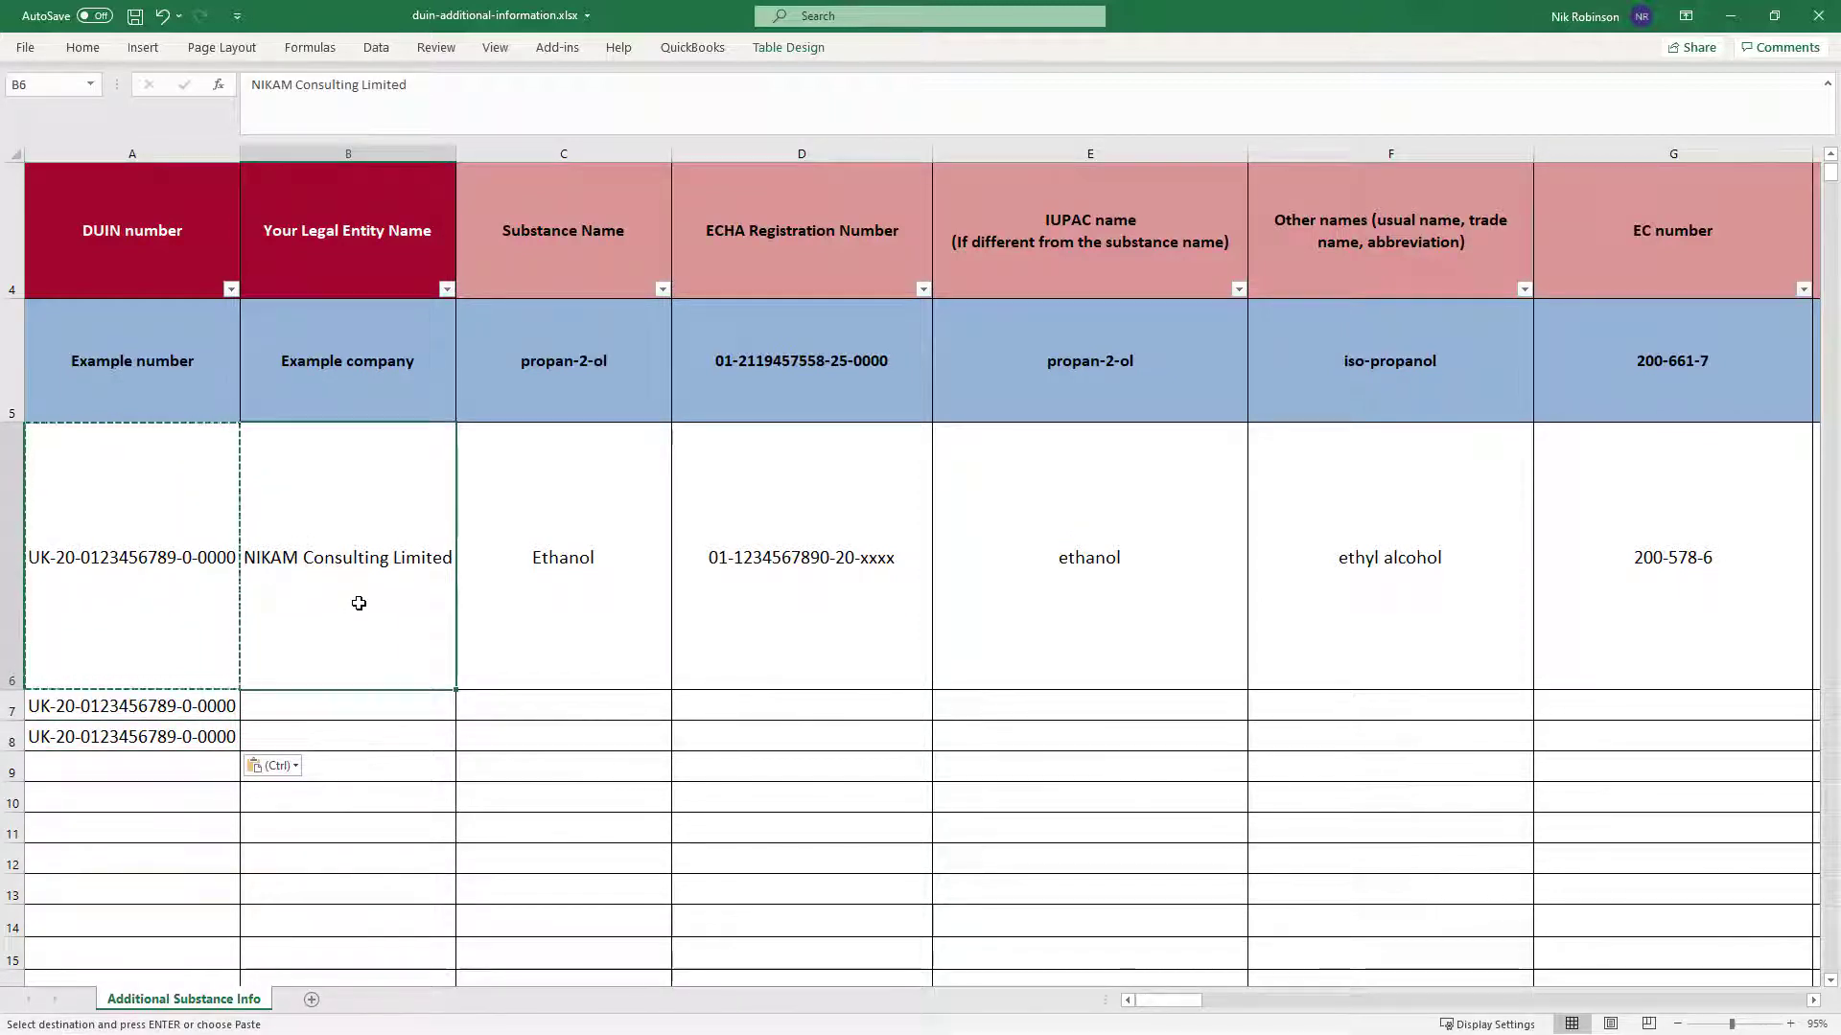
pyautogui.hotkey('ctrl', 'c')
pyautogui.moveTo(361, 707); pyautogui.dragTo(361, 740)
pyautogui.hotkey('ctrl', 'v')
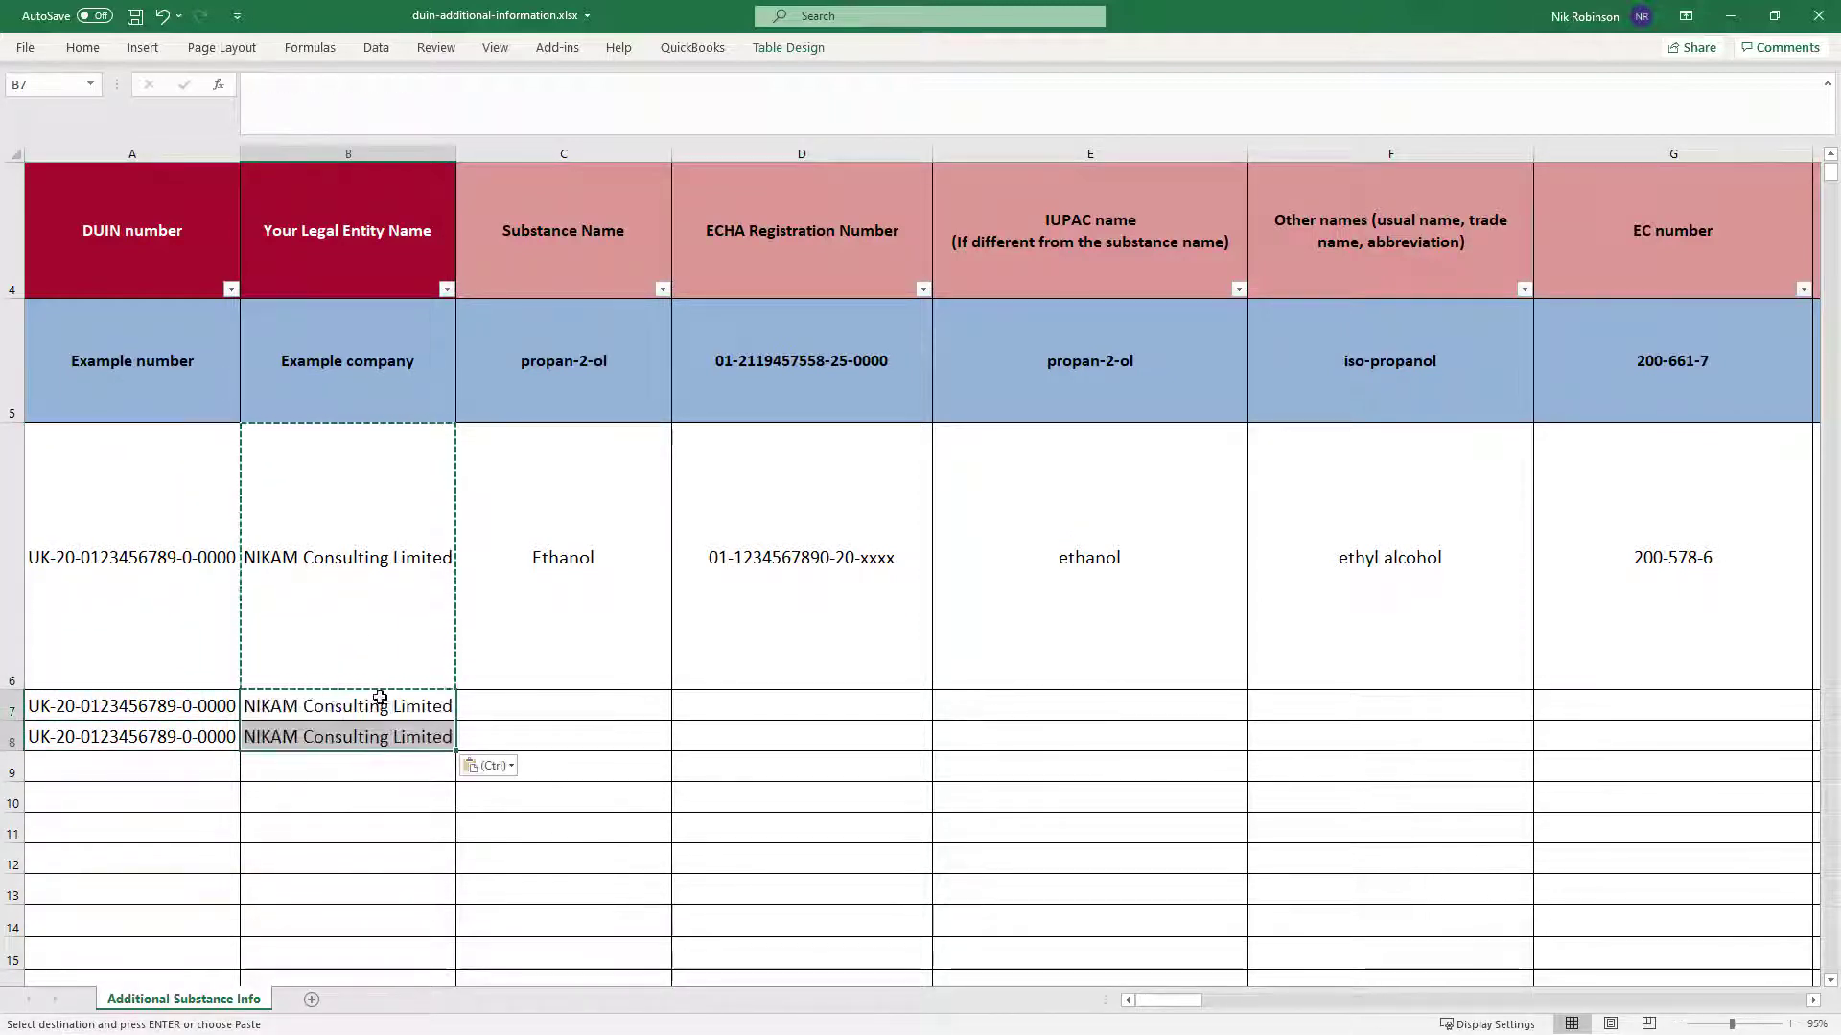
pyautogui.click(553, 697)
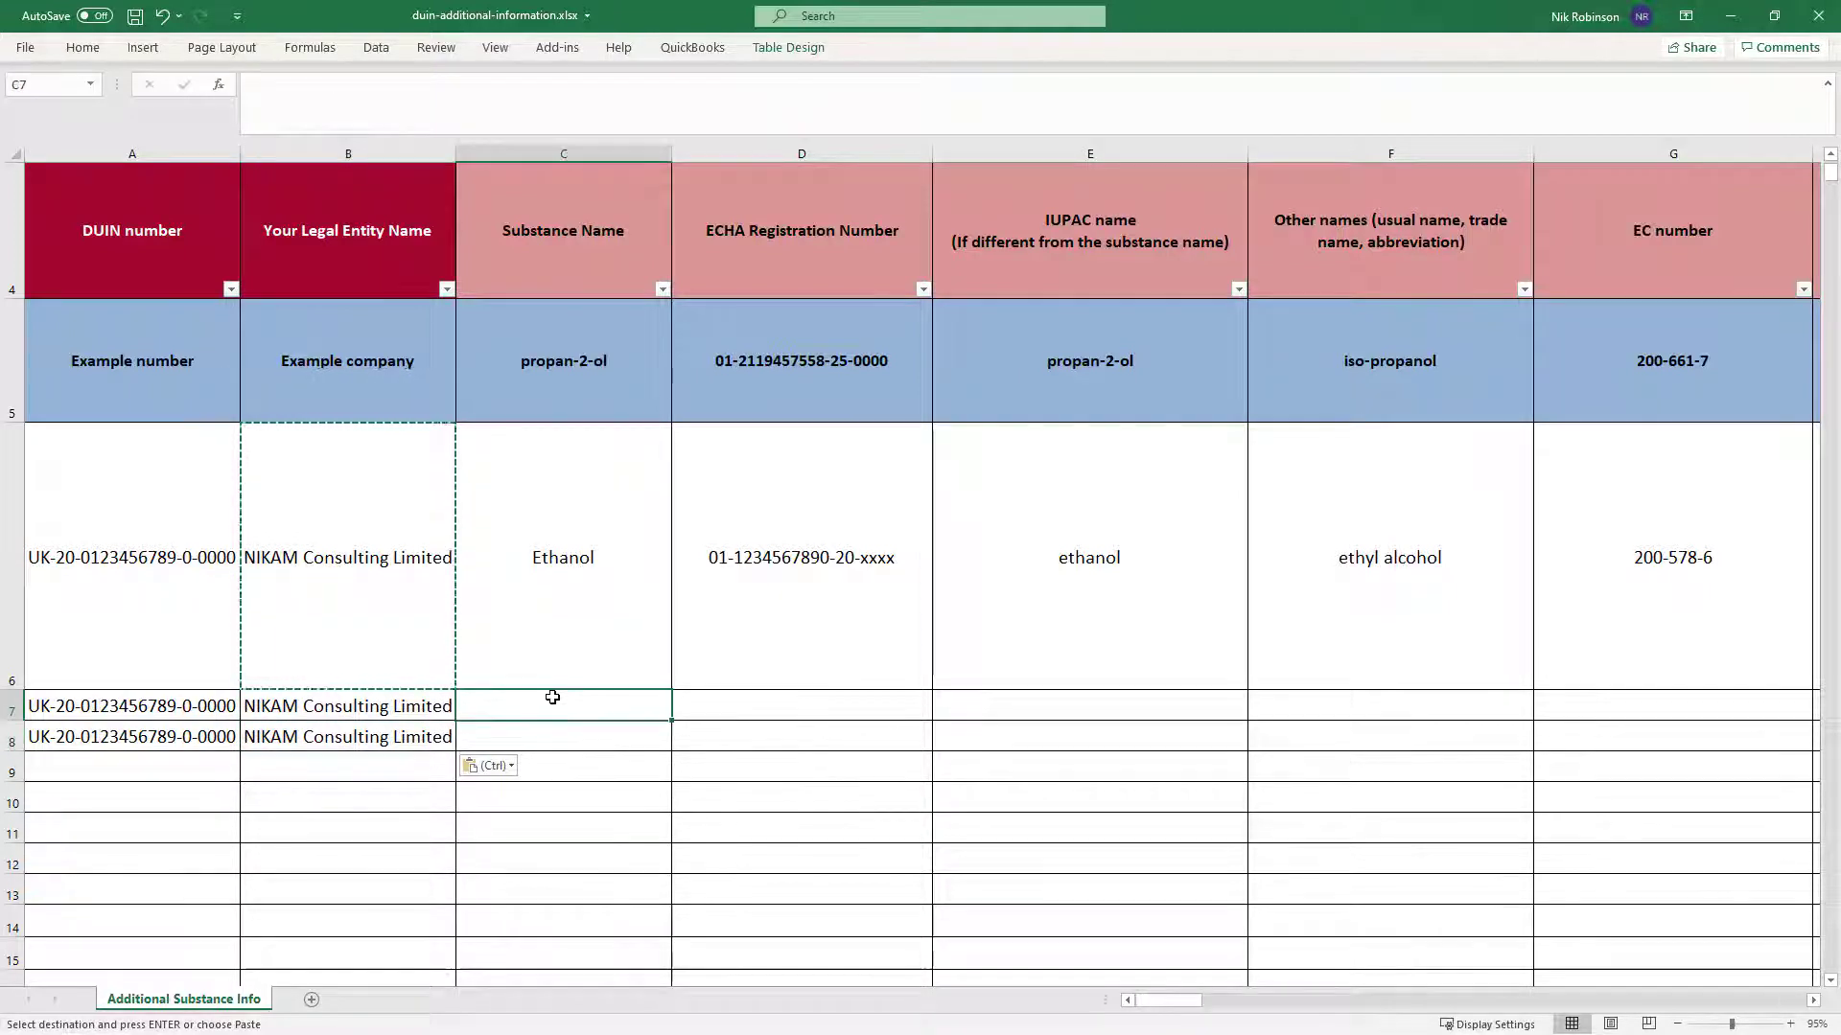
# Step: Switch to the HSE guidance page in the browser and highlight the agency email address for sending the completed spreadsheet
pyautogui.hotkey('alt', 'Tab')
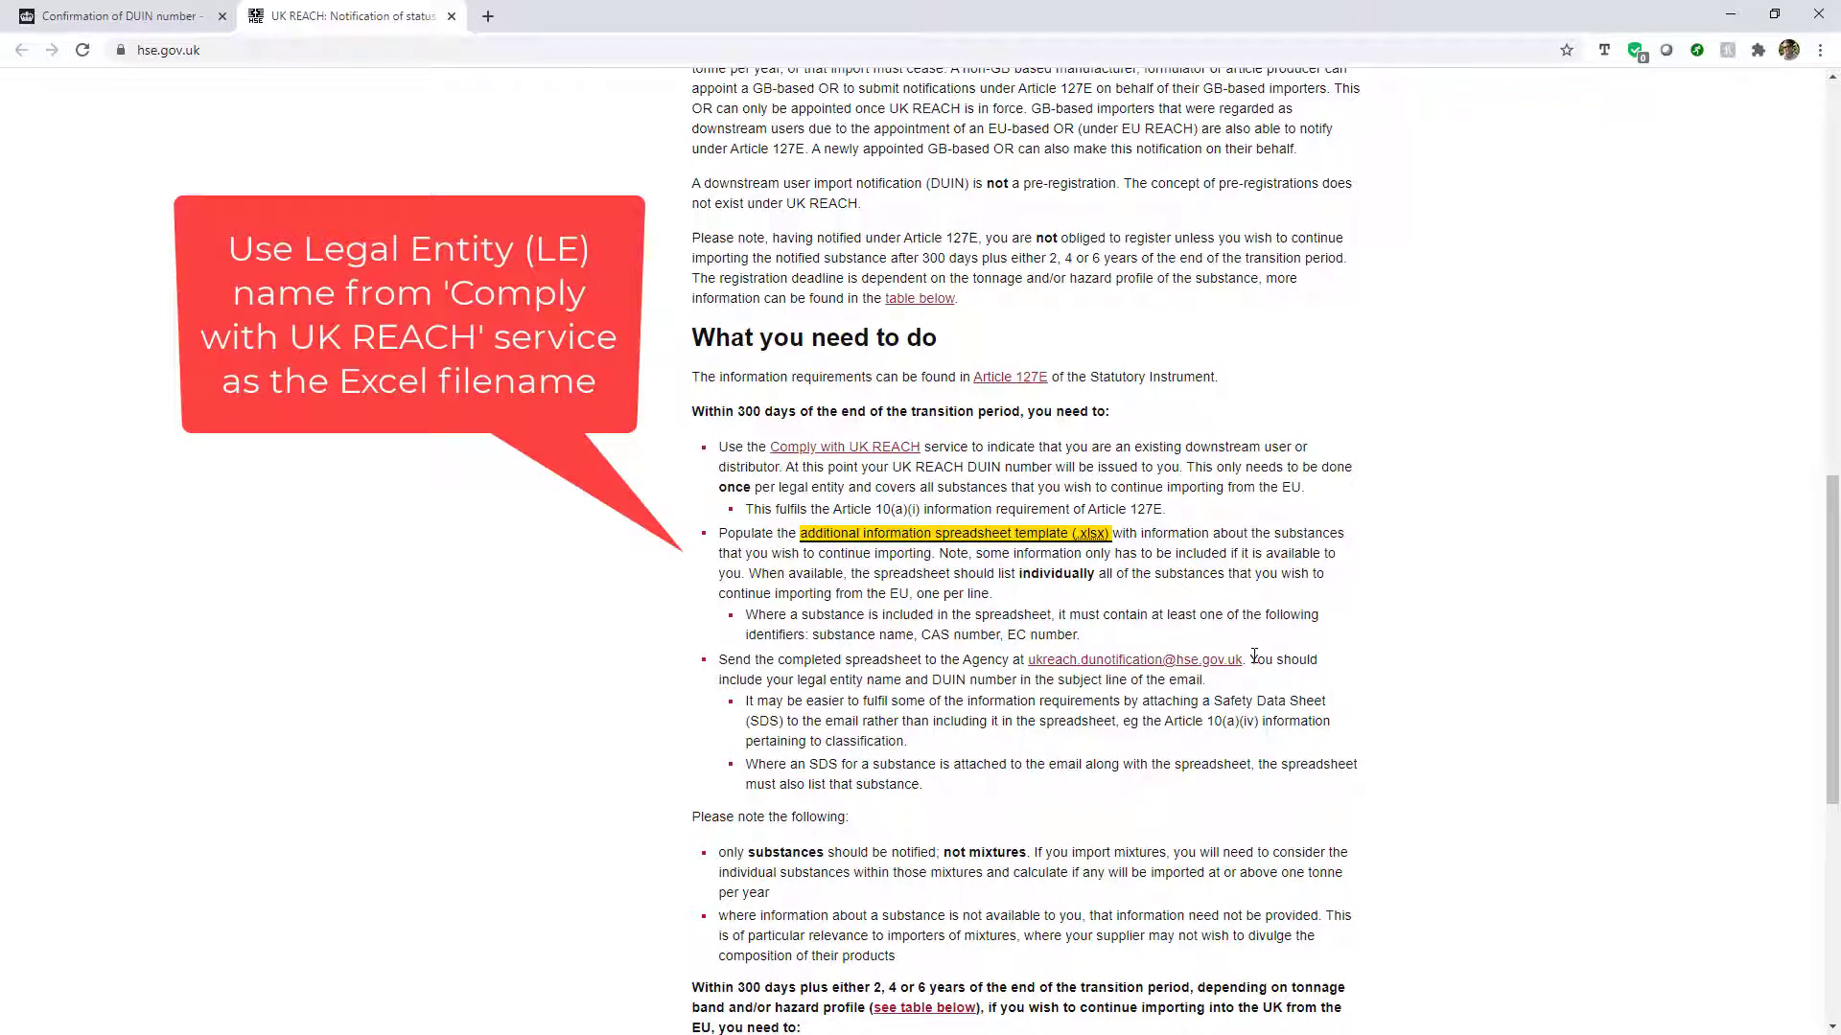
pyautogui.moveTo(1246, 661); pyautogui.dragTo(1039, 664)
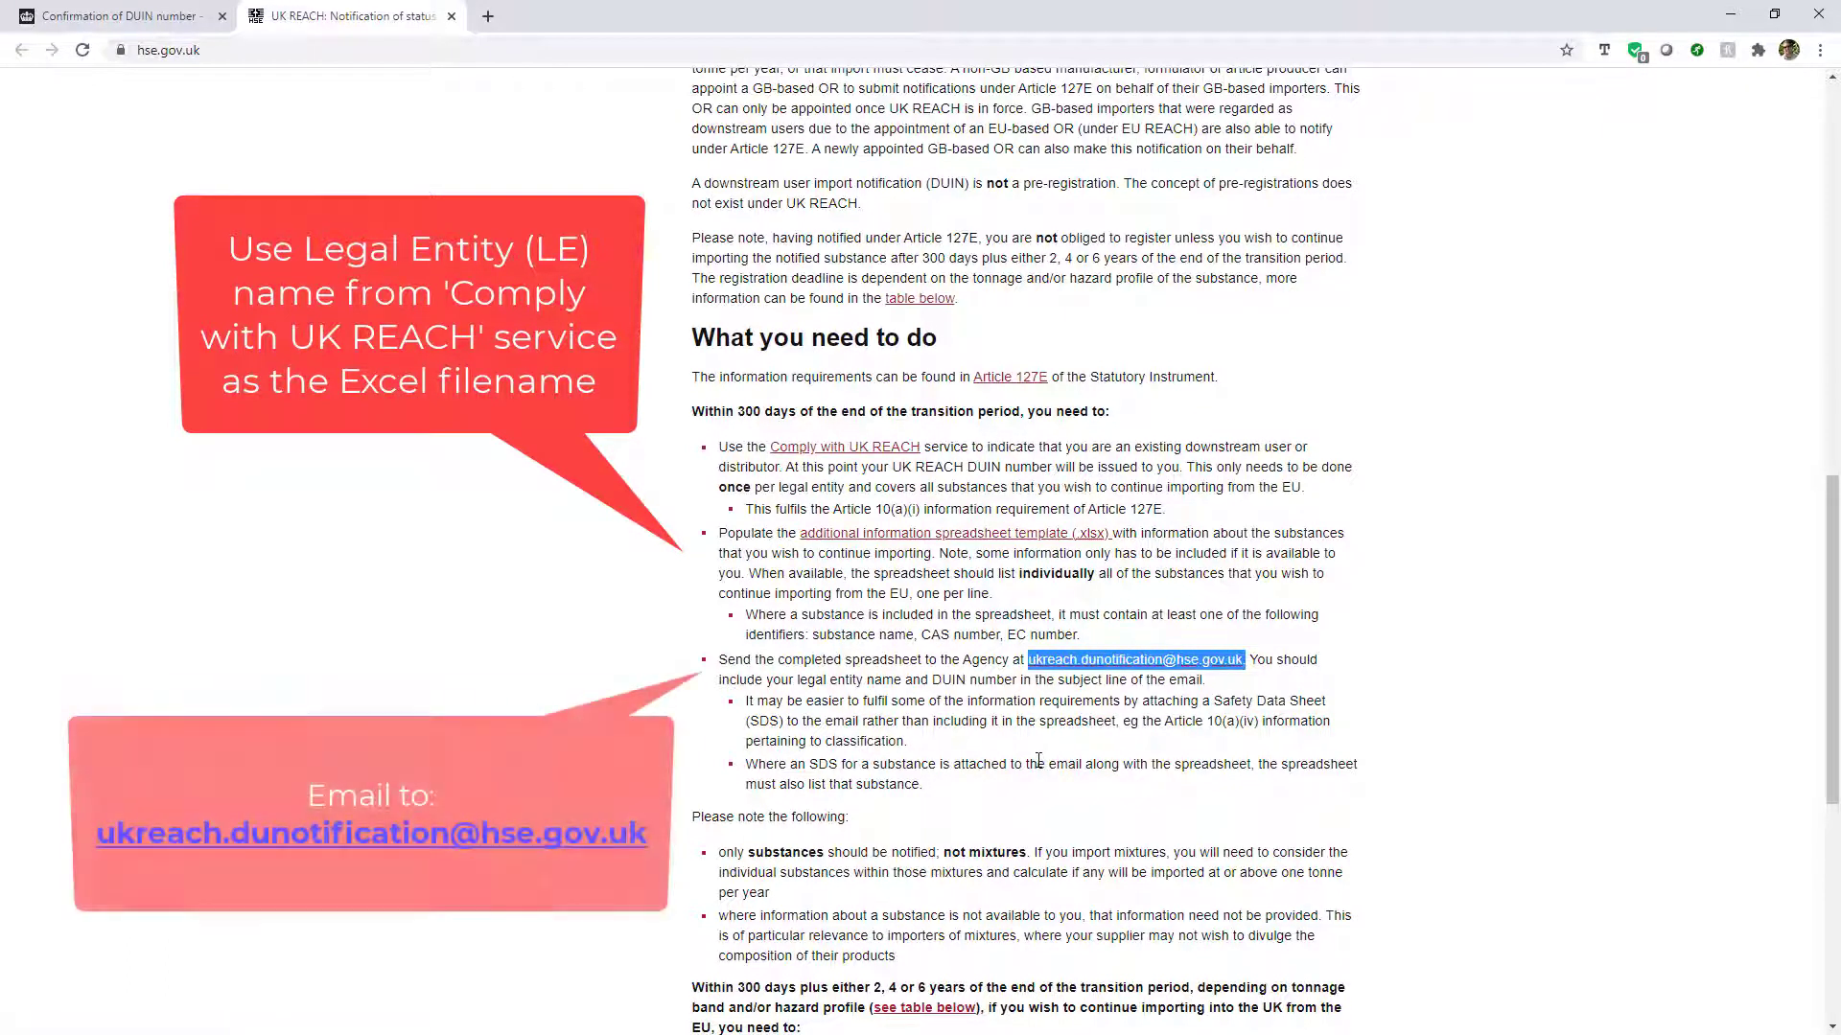